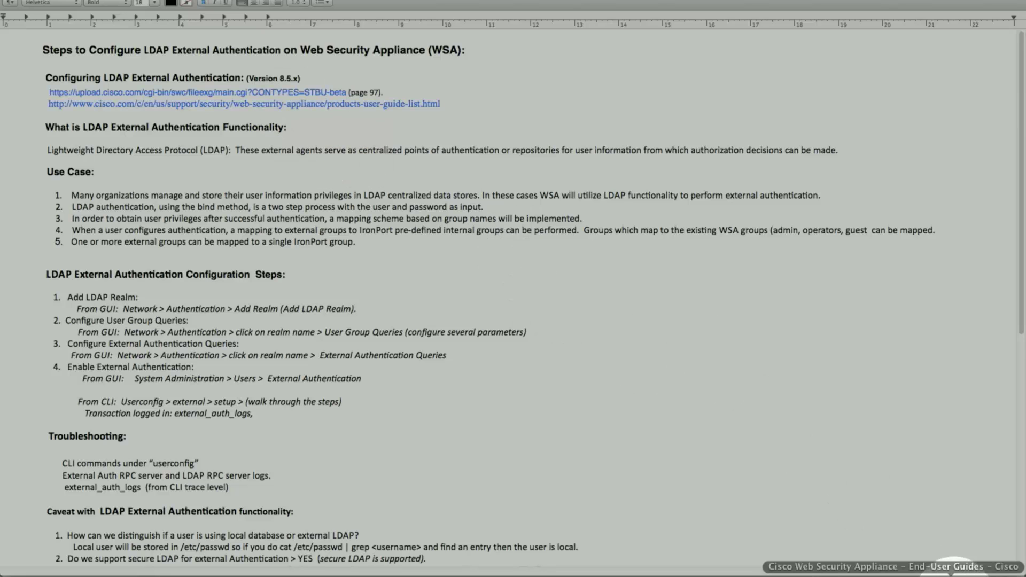
Step: Scroll the TextEdit notes down to the Troubleshooting and Sample external_auth_logs sections
left_click(955, 571)
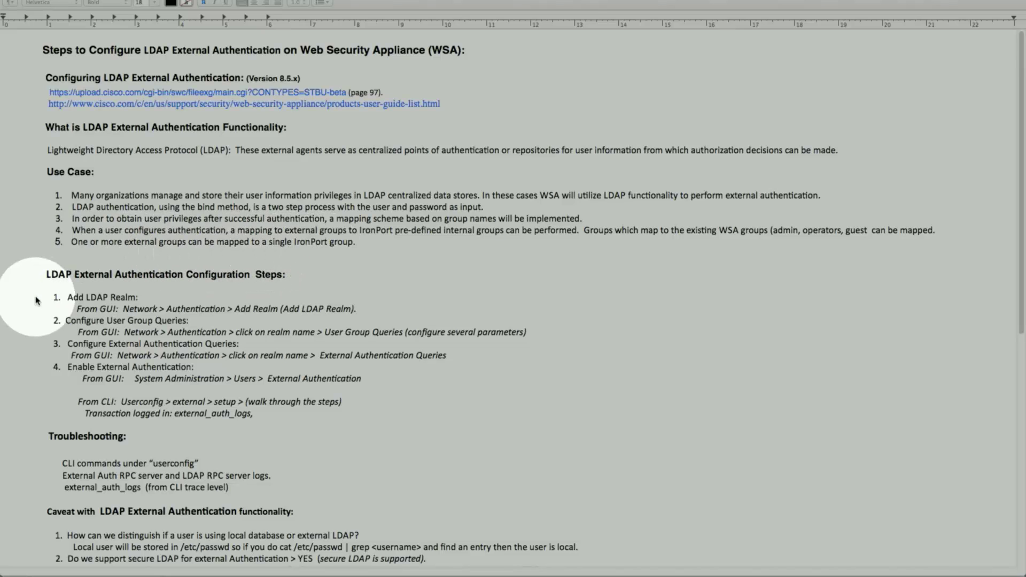
scroll(42, 299, "down", 3)
scroll(42, 299, "down", 3)
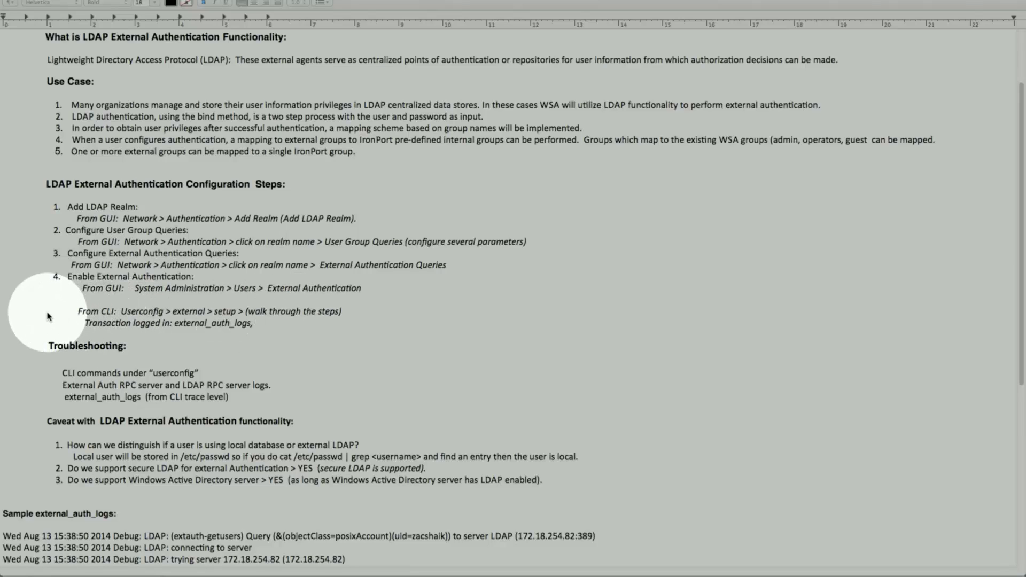
scroll(47, 318, "down", 3)
scroll(46, 318, "down", 1)
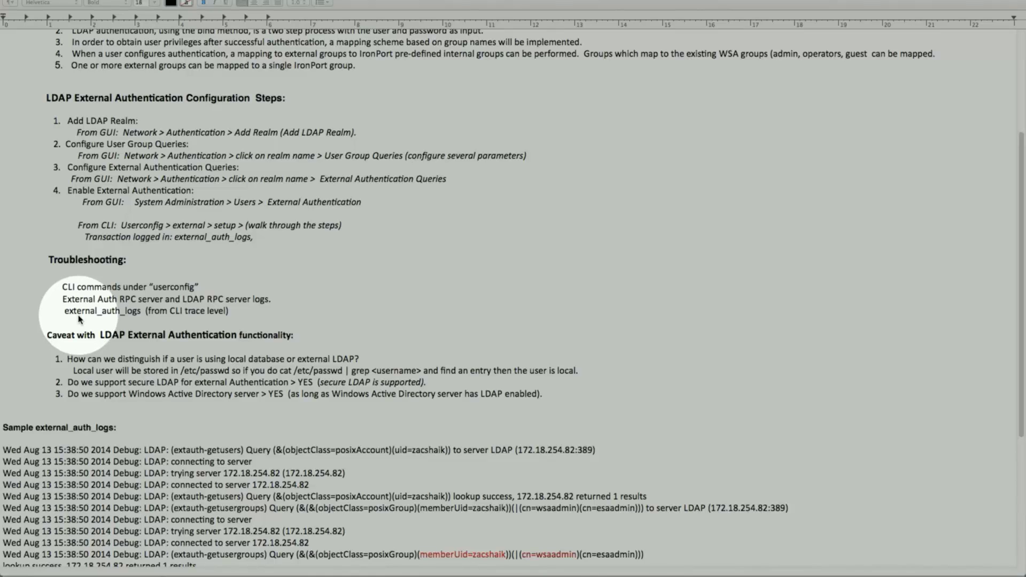
scroll(78, 315, "down", 5)
Step: Scroll further to show LDAP lookups returning 1 result from 172.18.254.82
scroll(78, 318, "down", 2)
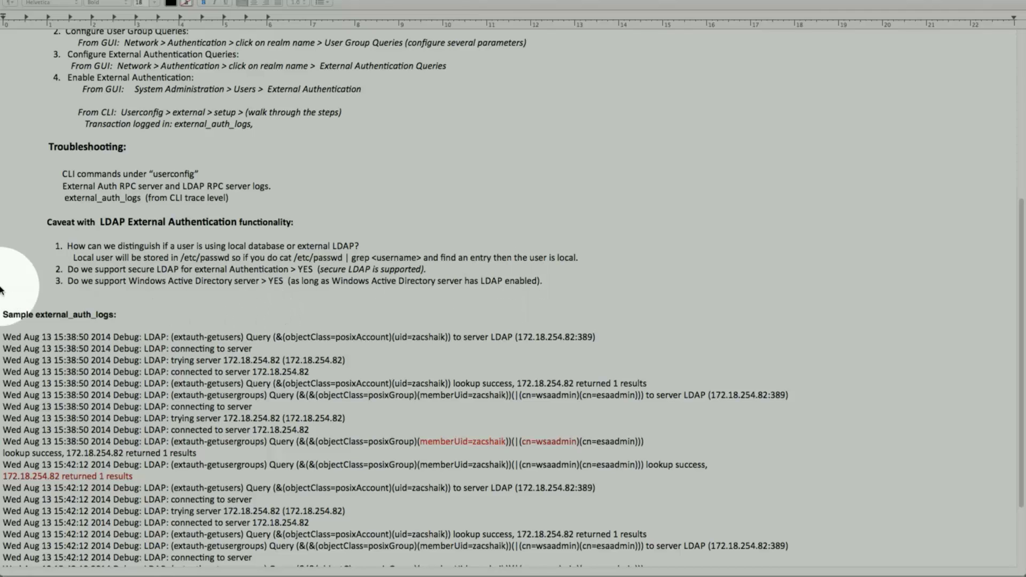
scroll(27, 308, "down", 3)
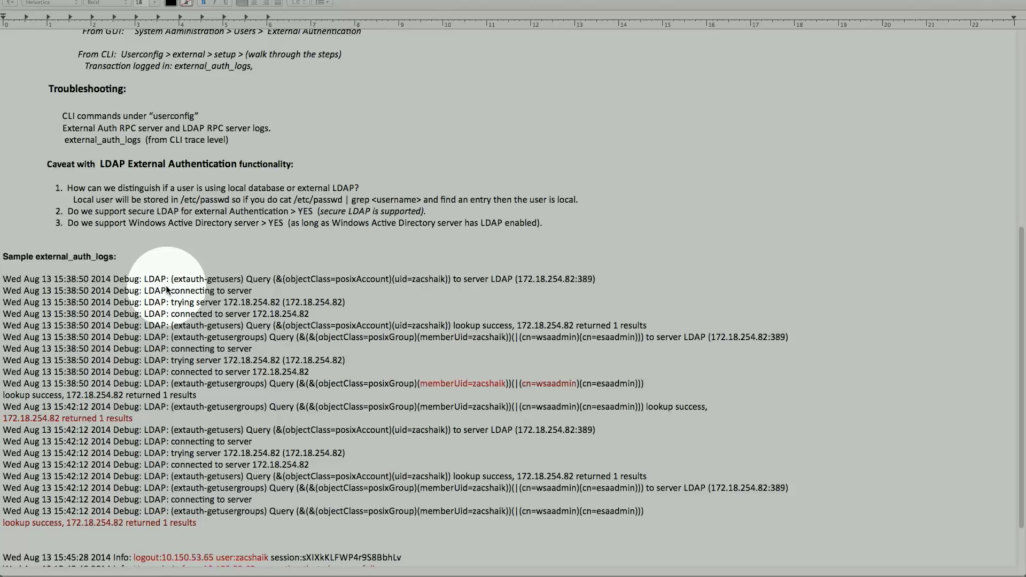
Step: Review the login/logout Info entries from 10.150.53.65, then scroll back to the top
scroll(167, 289, "down", 5)
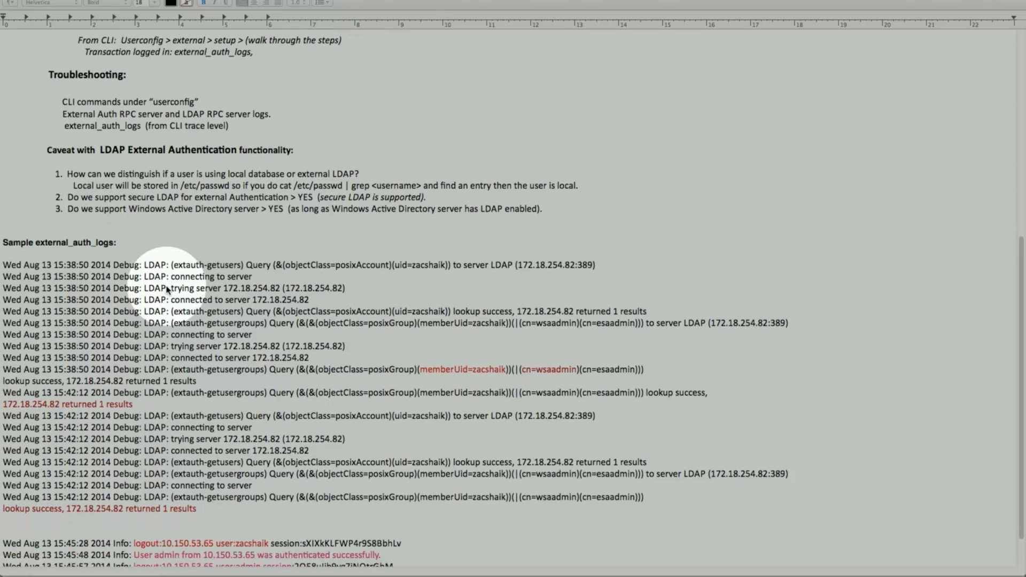
scroll(167, 289, "down", 3)
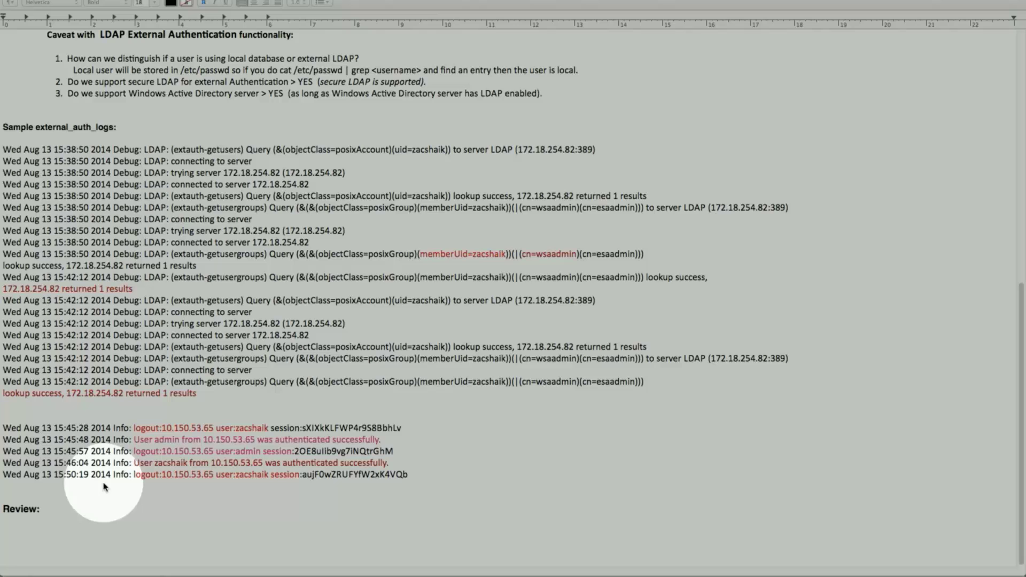
scroll(45, 500, "up", 5)
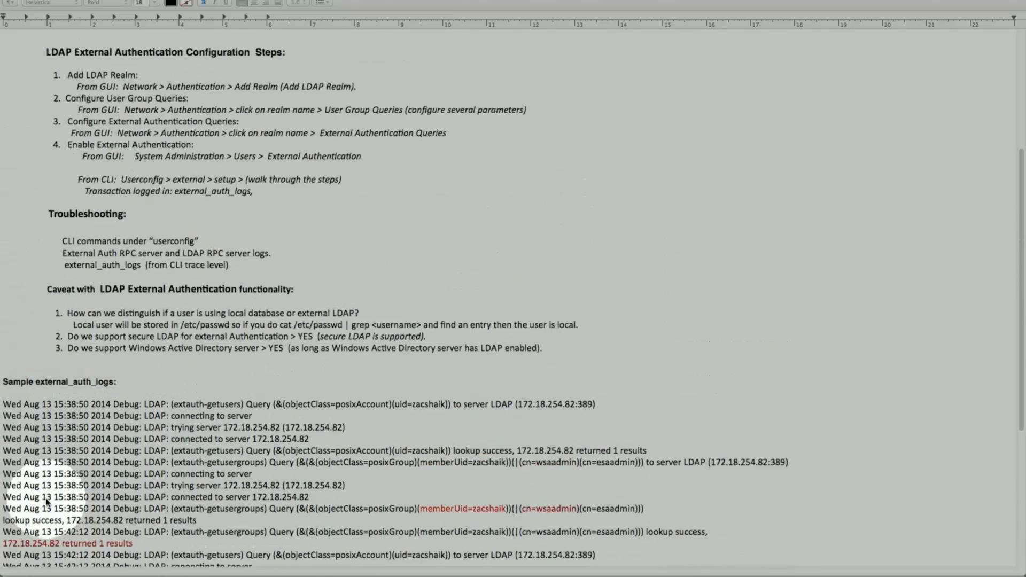
scroll(46, 501, "up", 5)
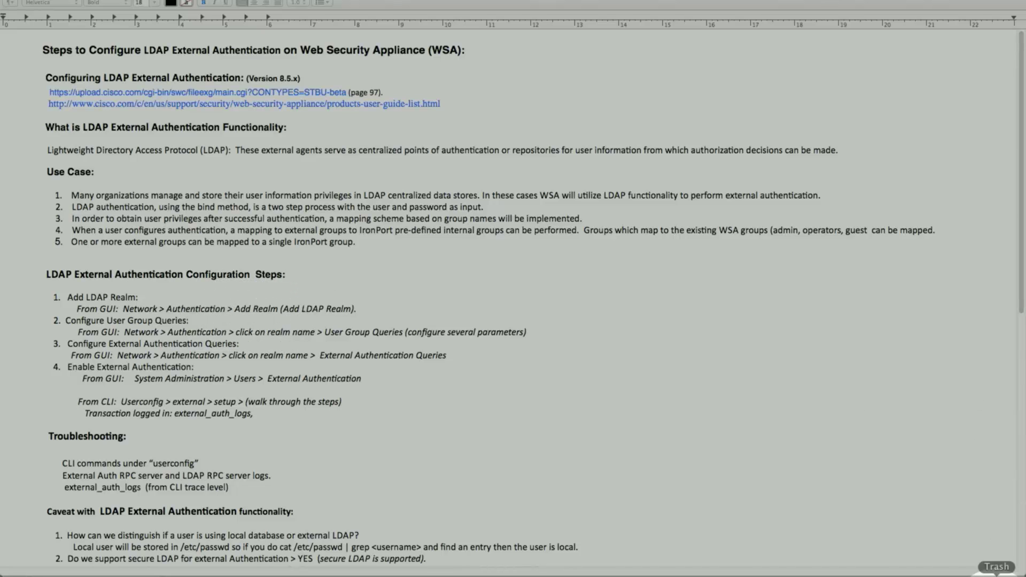
Step: Switch to the WSA browser tab and choose Network > Authentication
left_click(962, 569)
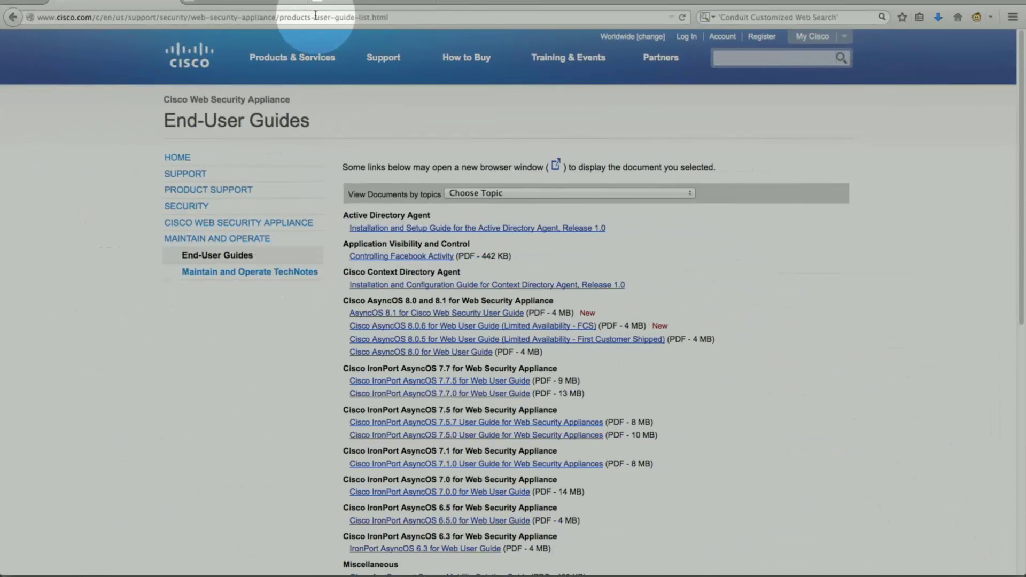
left_click(353, 5)
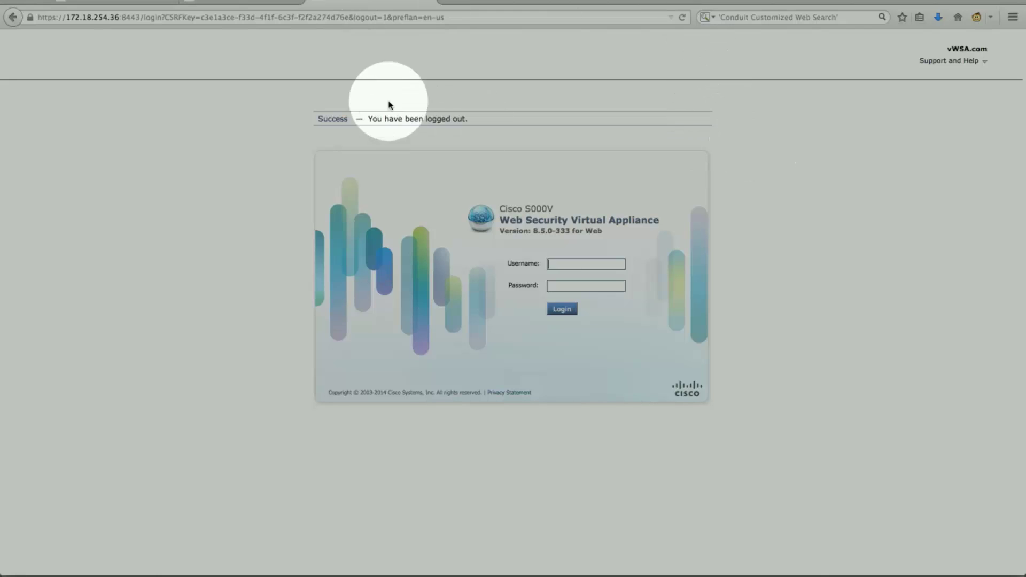
left_click(248, 4)
mouse_move(343, 78)
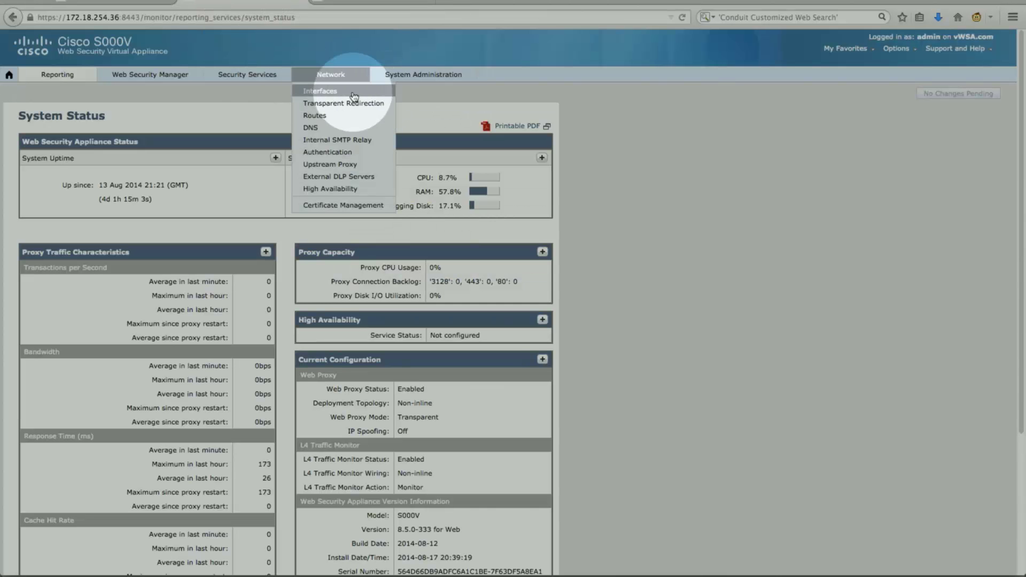
left_click(331, 151)
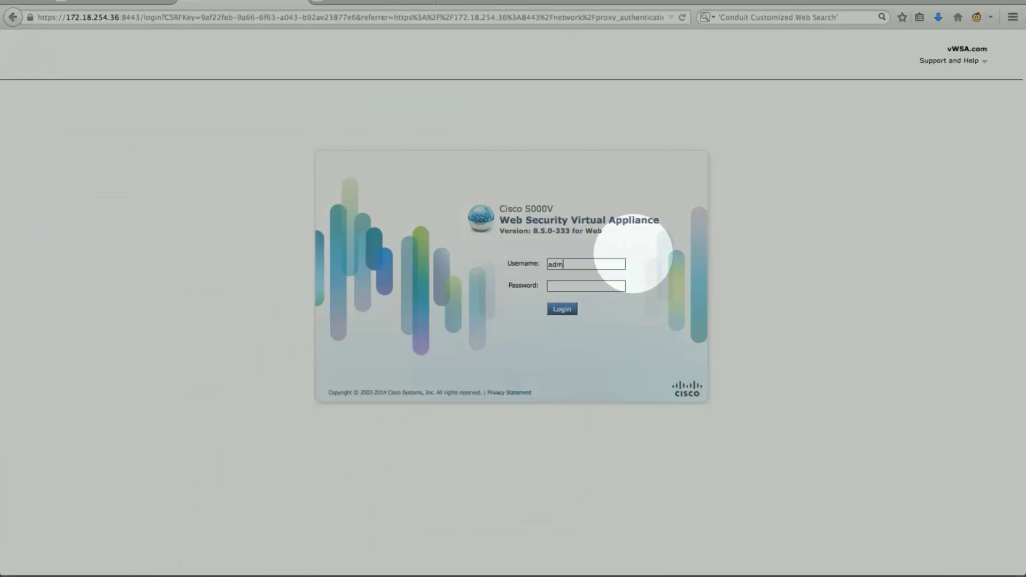
Step: Log in as admin with the account password and open the LDAP realm for editing
key("Return")
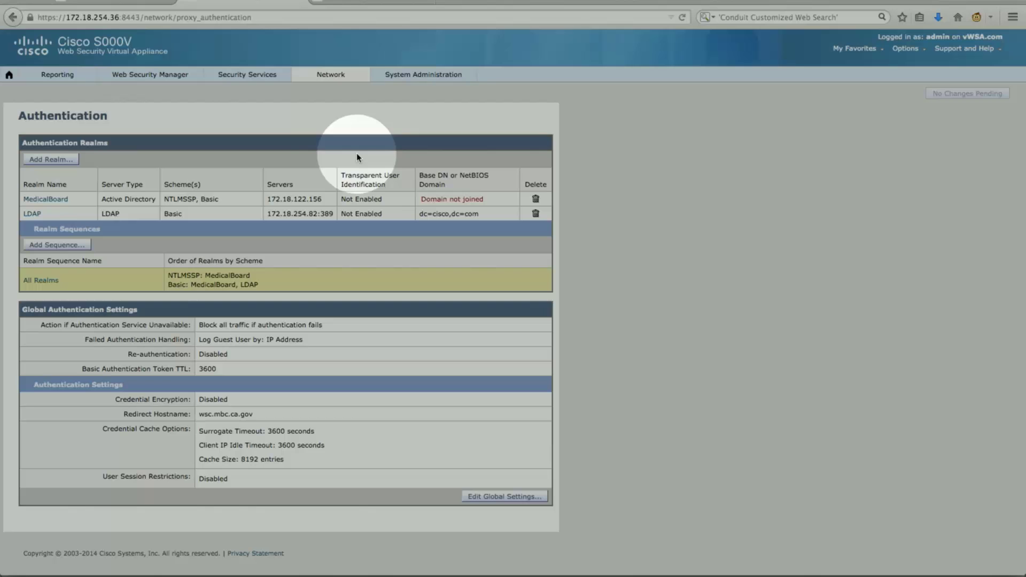
mouse_move(342, 78)
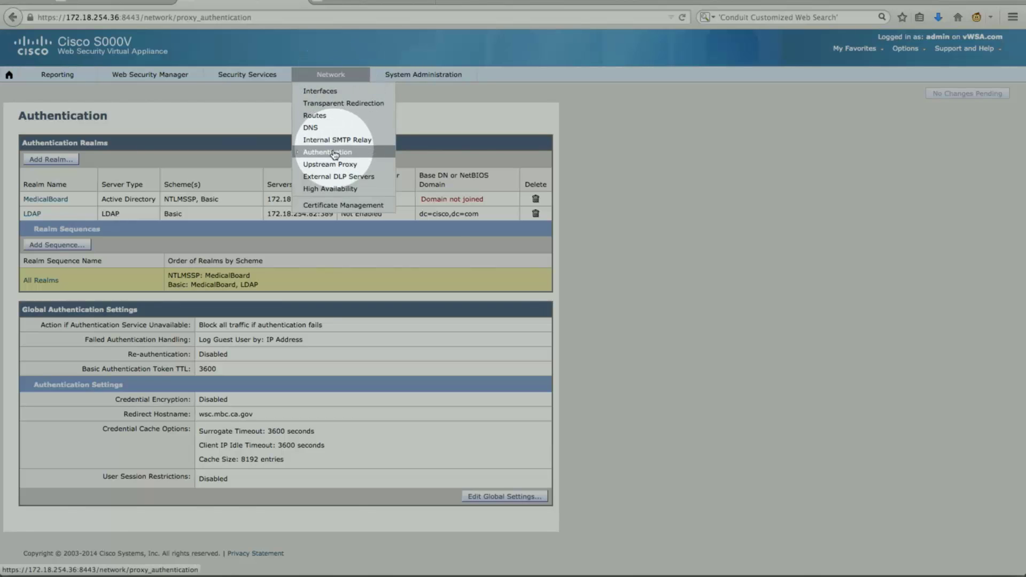
left_click(33, 215)
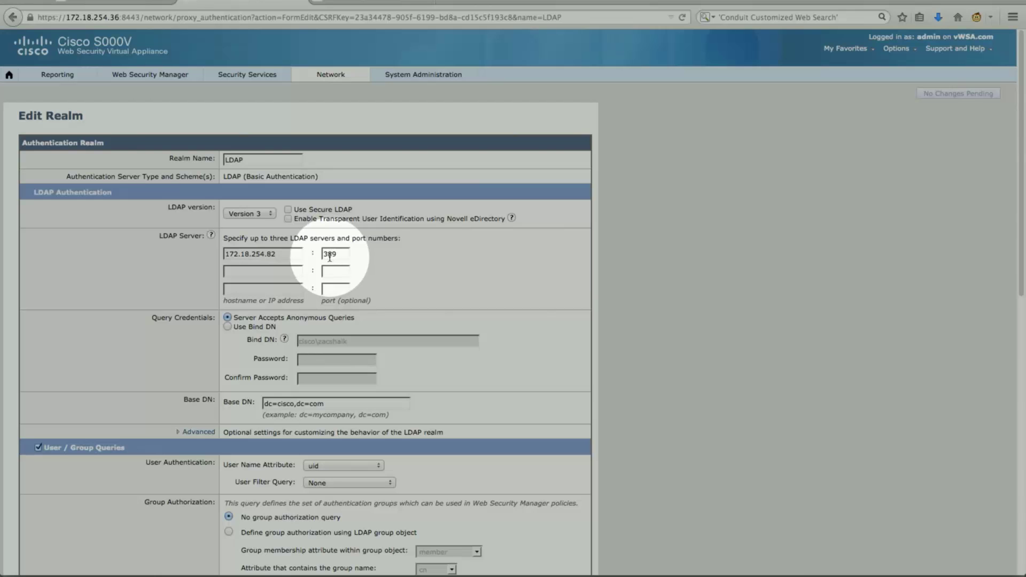
scroll(407, 294, "down", 3)
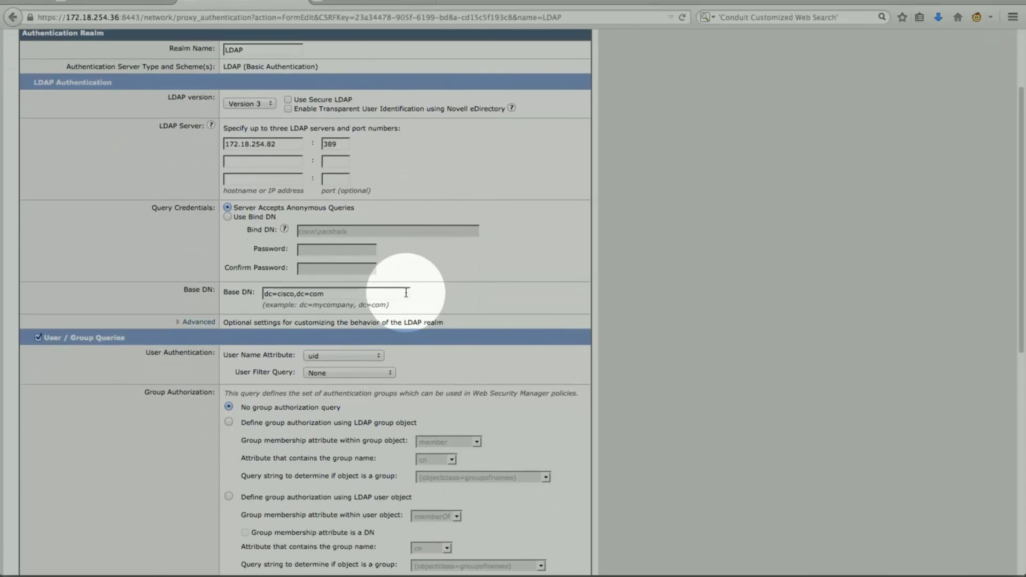
scroll(406, 295, "down", 3)
left_click_drag(535, 2, 933, 2)
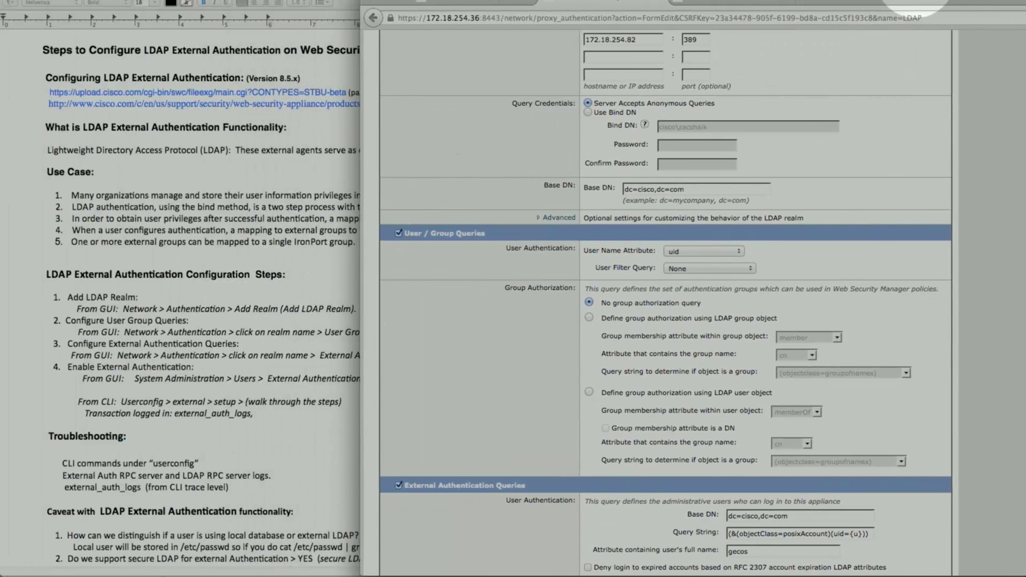
left_click_drag(887, 2, 985, 3)
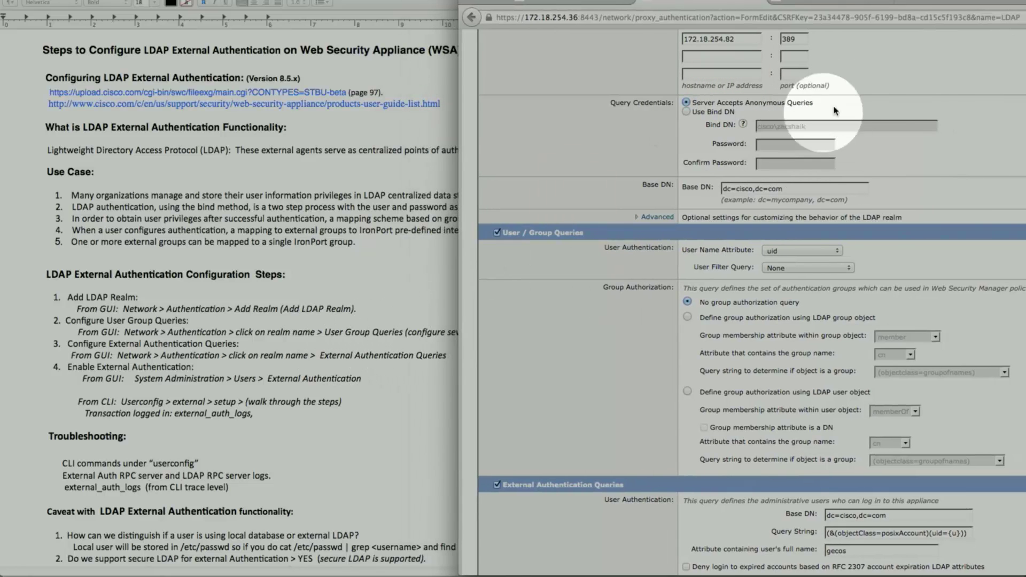
left_click_drag(964, 3, 755, 3)
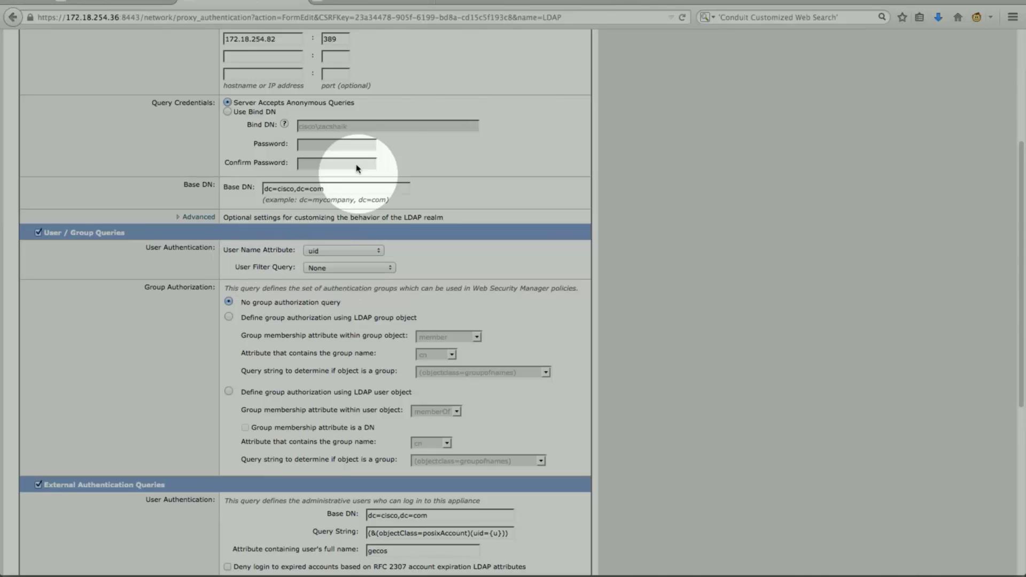
left_click_drag(481, 4, 795, 4)
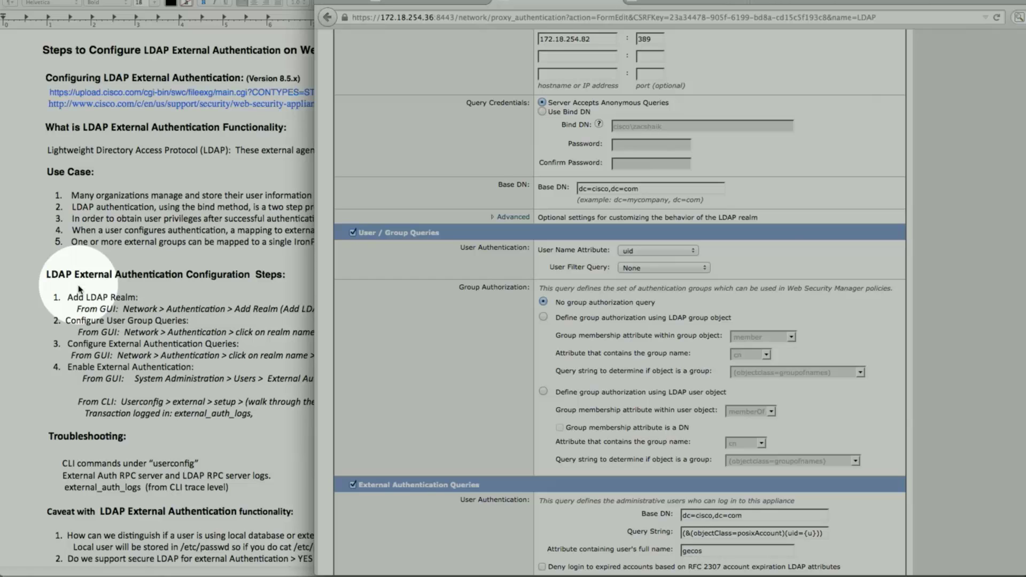
left_click(50, 285)
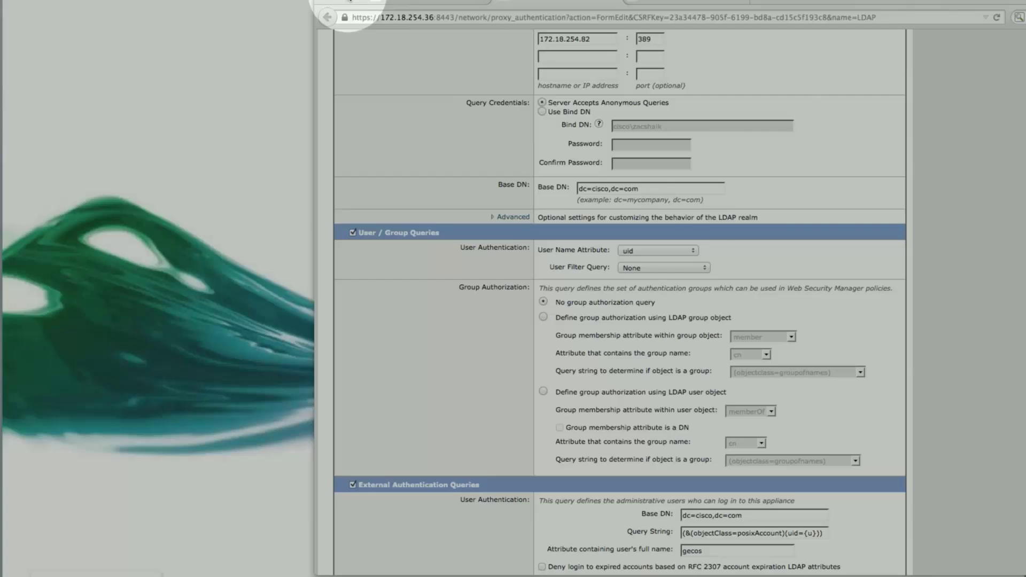
scroll(682, 362, "down", 3)
scroll(681, 367, "down", 3)
scroll(665, 352, "up", 3)
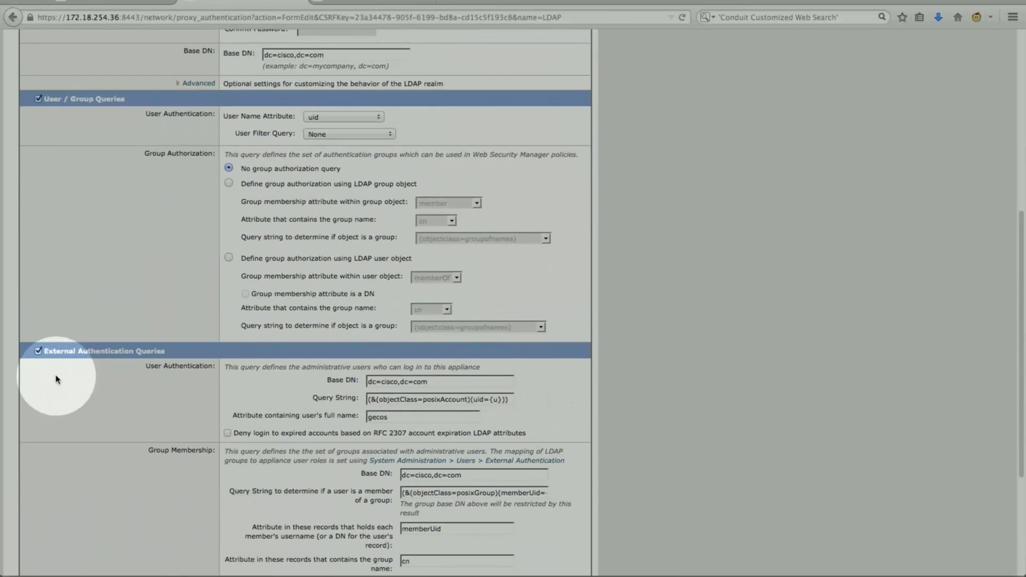
scroll(99, 376, "down", 1)
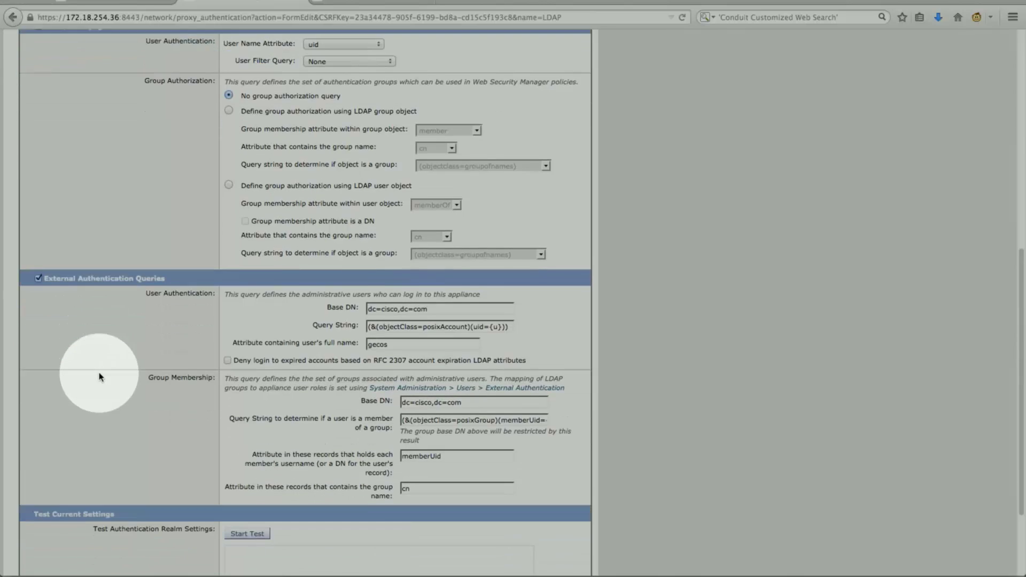
scroll(98, 377, "down", 3)
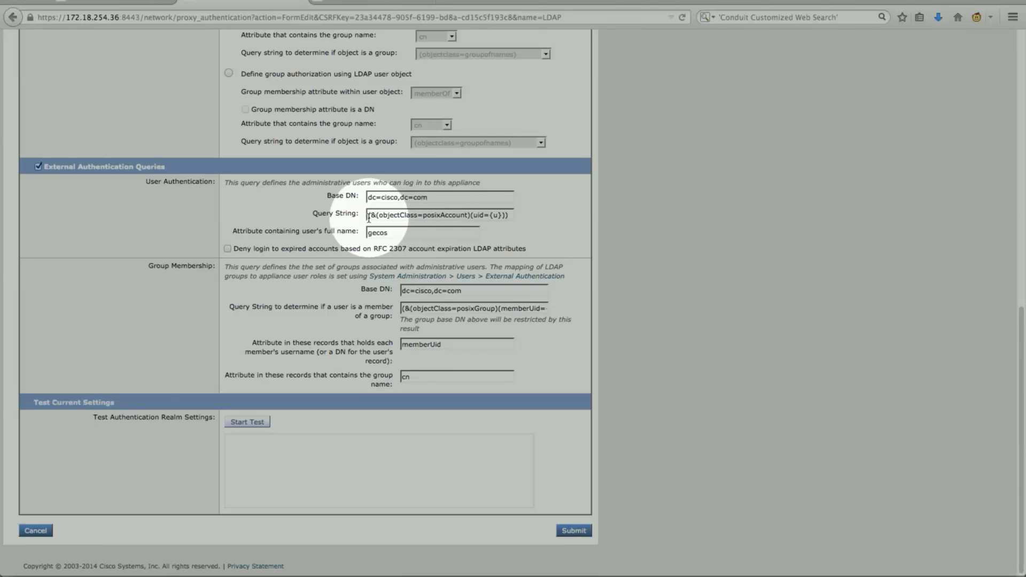
left_click_drag(368, 216, 513, 215)
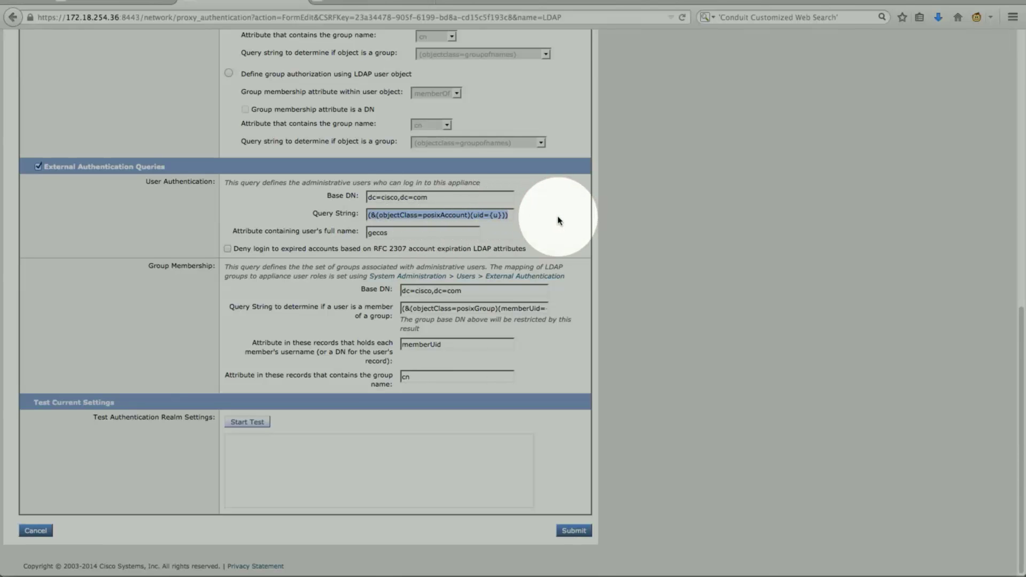
left_click(521, 225)
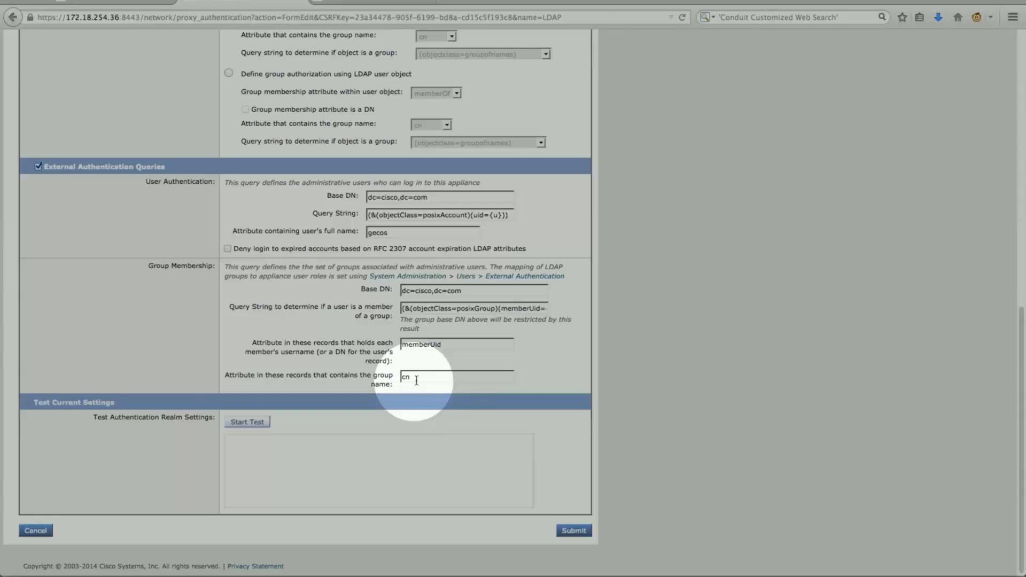
scroll(606, 368, "up", 2)
scroll(605, 369, "up", 10)
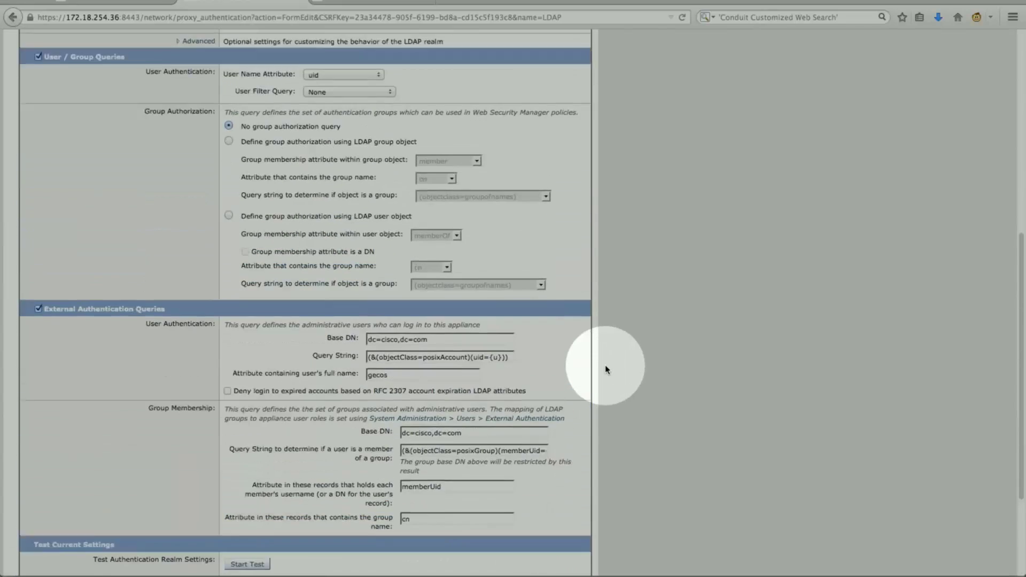
scroll(607, 369, "up", 2)
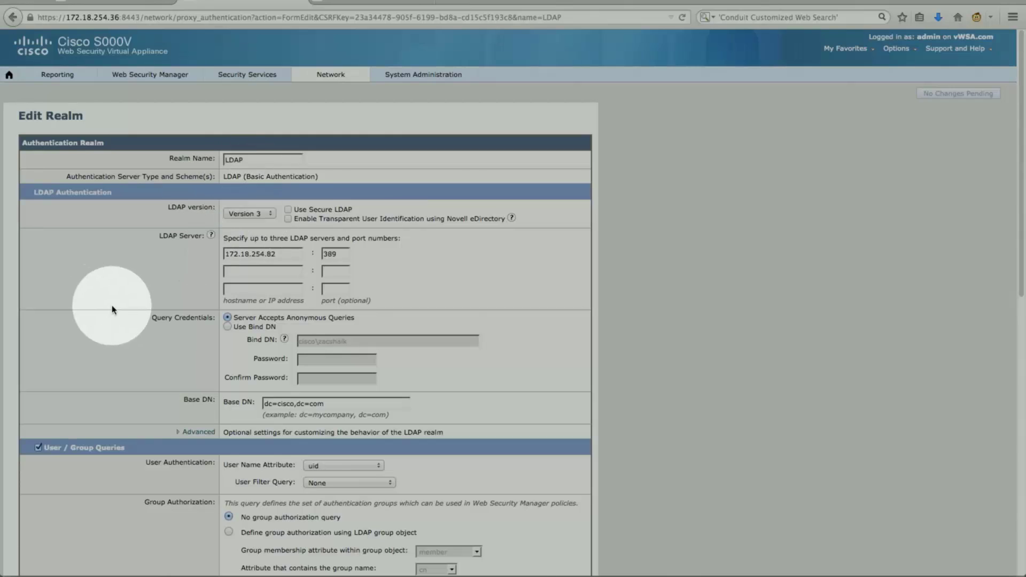
scroll(107, 309, "down", 5)
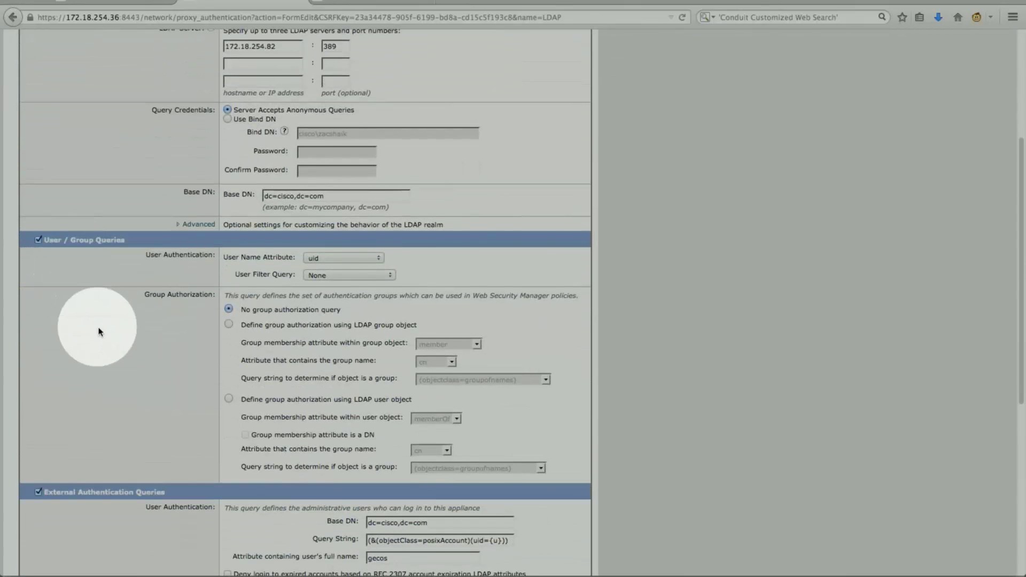
scroll(100, 331, "down", 2)
scroll(100, 331, "down", 3)
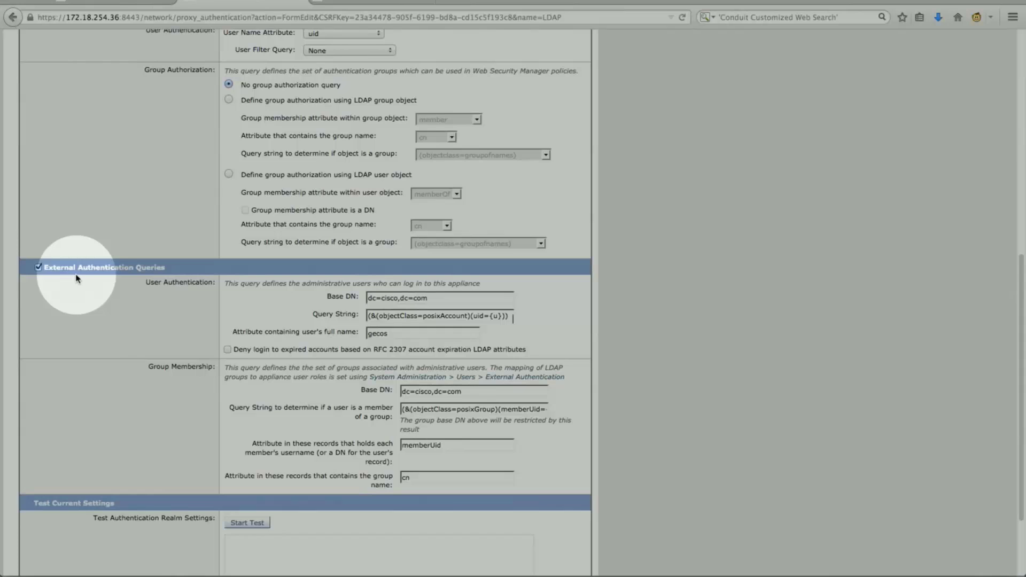
scroll(98, 277, "down", 3)
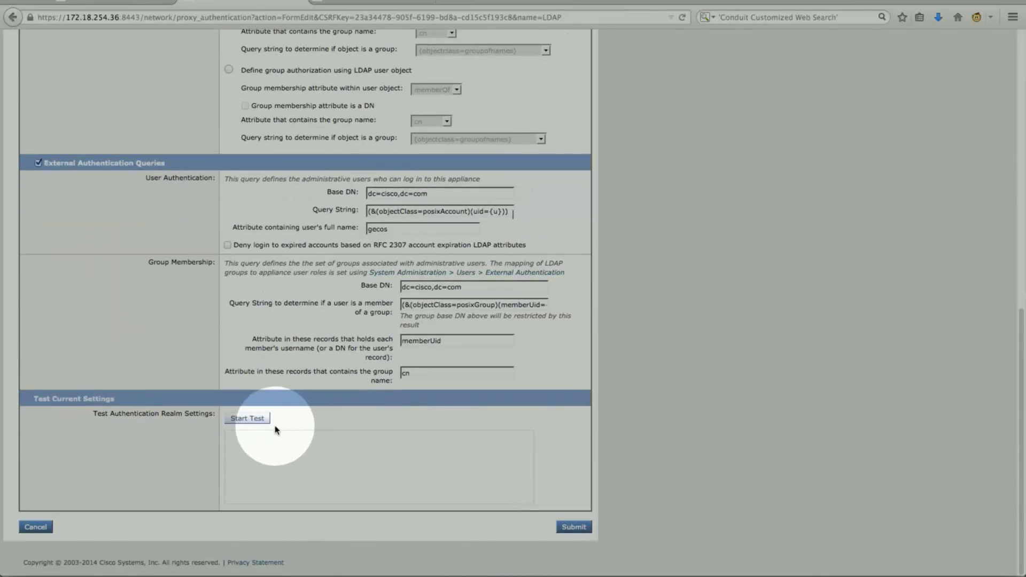
Step: Run the LDAP realm test, confirm success with 30 users fetched, and cancel the edit
left_click(255, 422)
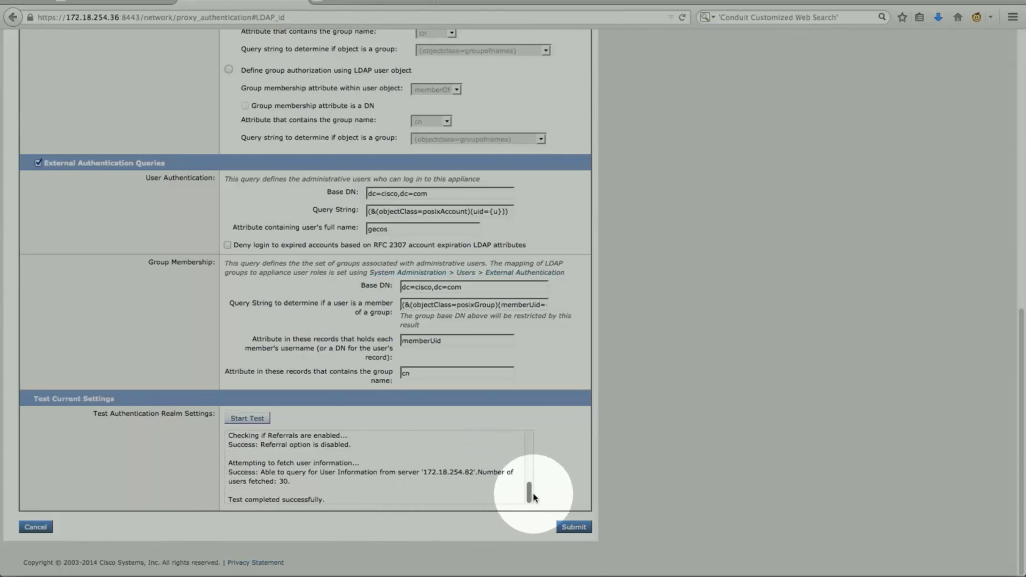
mouse_move(530, 490)
left_mouse_down()
mouse_move(531, 445)
mouse_move(529, 508)
left_mouse_up()
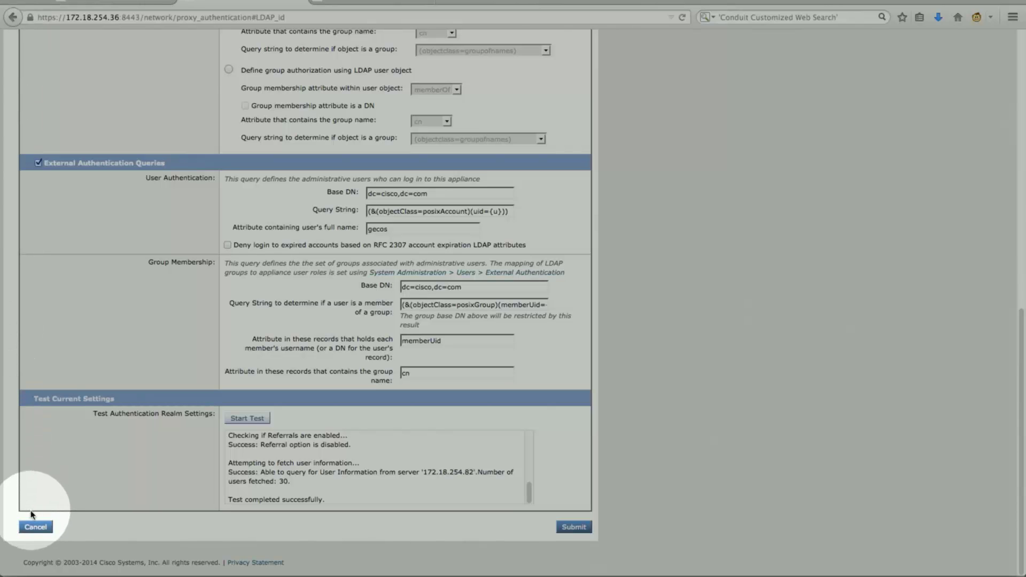
left_click(35, 528)
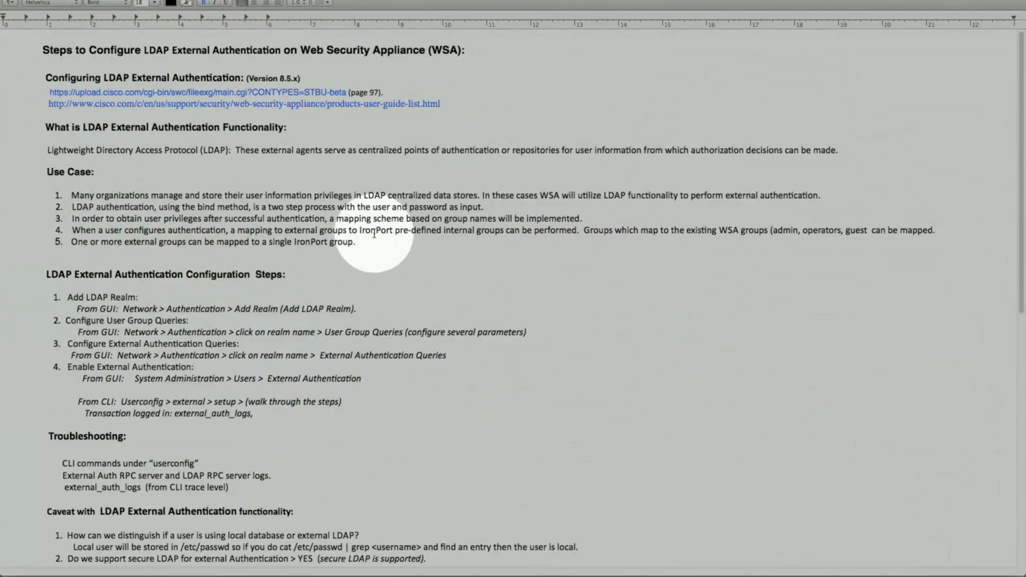
Step: Read through the LDAP configuration notes in TextEdit, then return to the browser
scroll(513, 245, "down", 6)
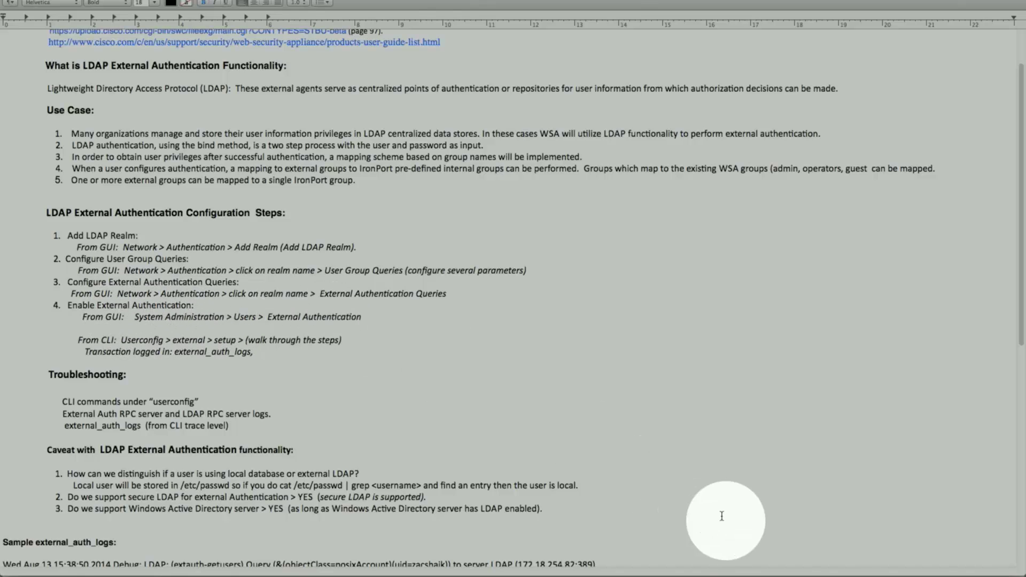
left_click(978, 567)
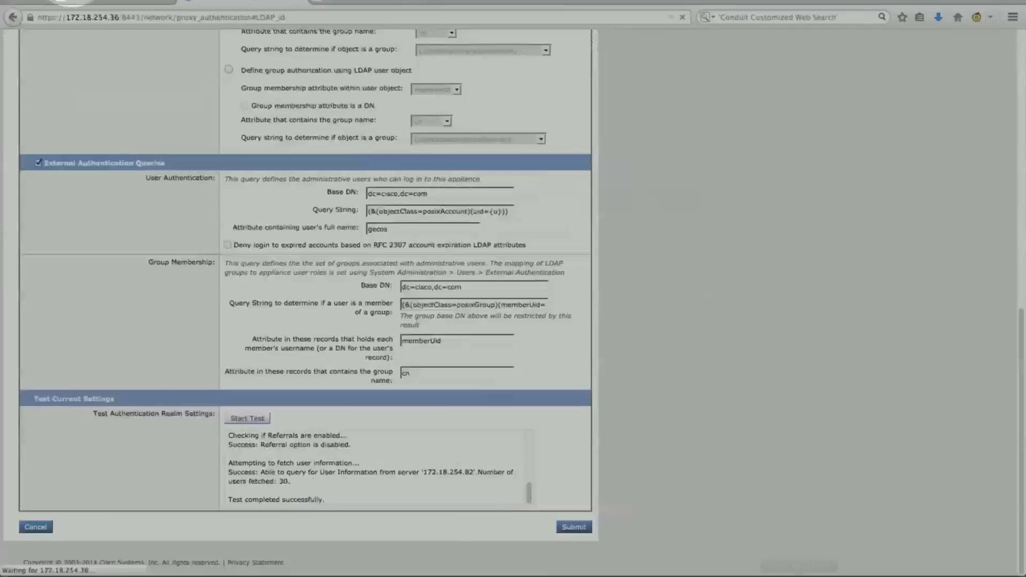
Step: Open System Administration > Users and edit the LDAP external authentication settings
mouse_move(428, 79)
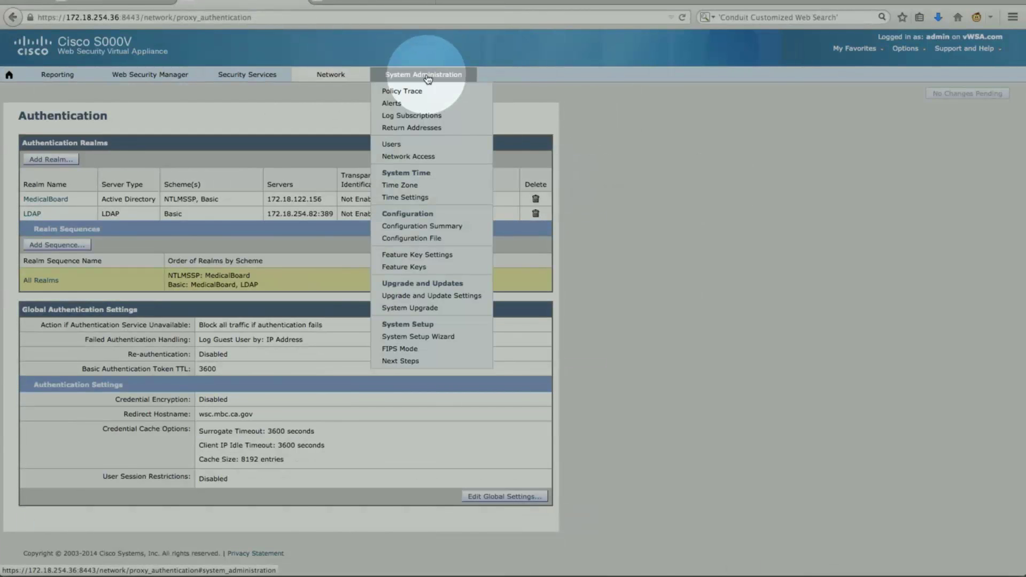
left_click(389, 144)
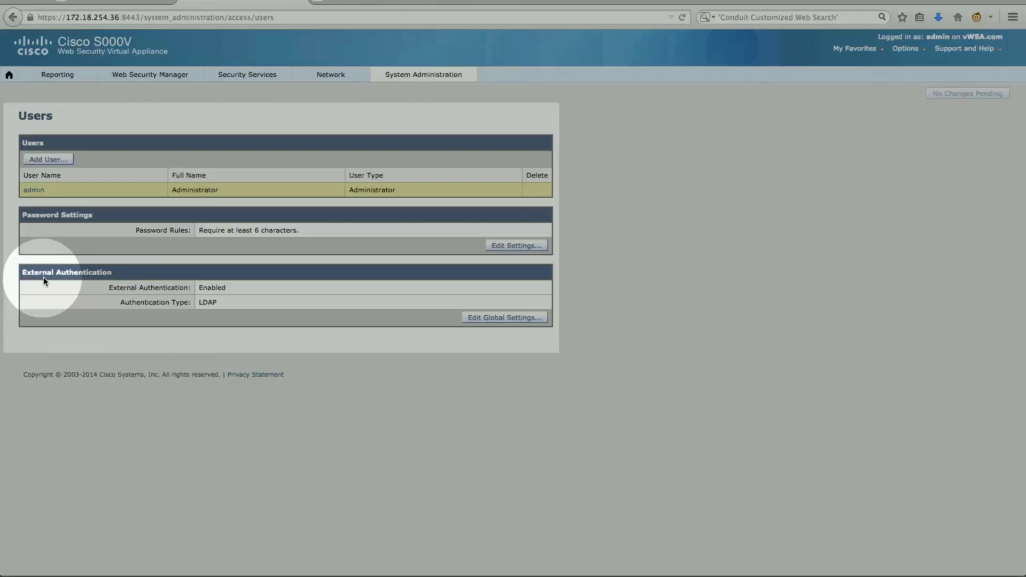
left_click(532, 319)
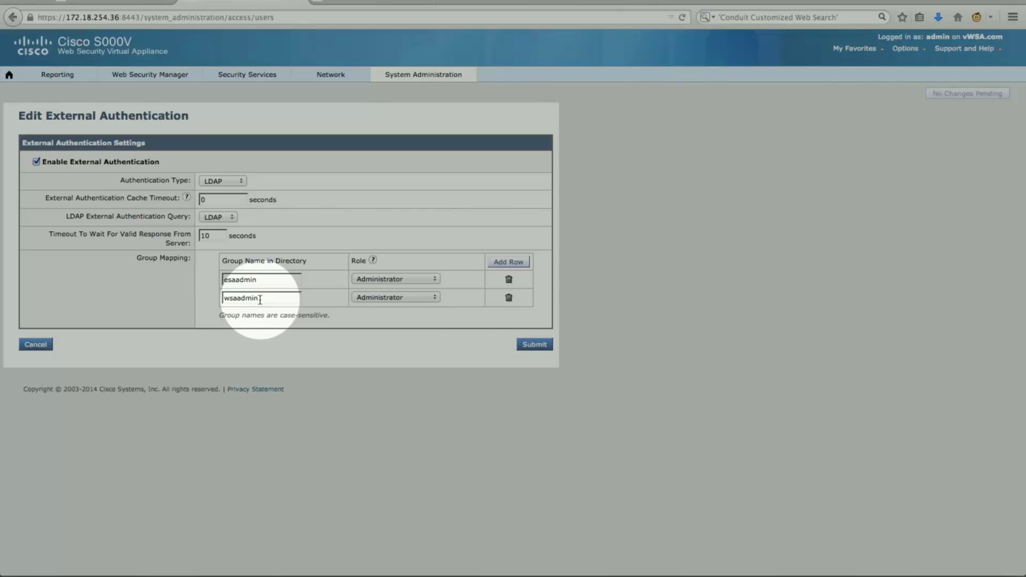
Step: Confirm the esaadmin group keeps the Administrator role
left_click(429, 280)
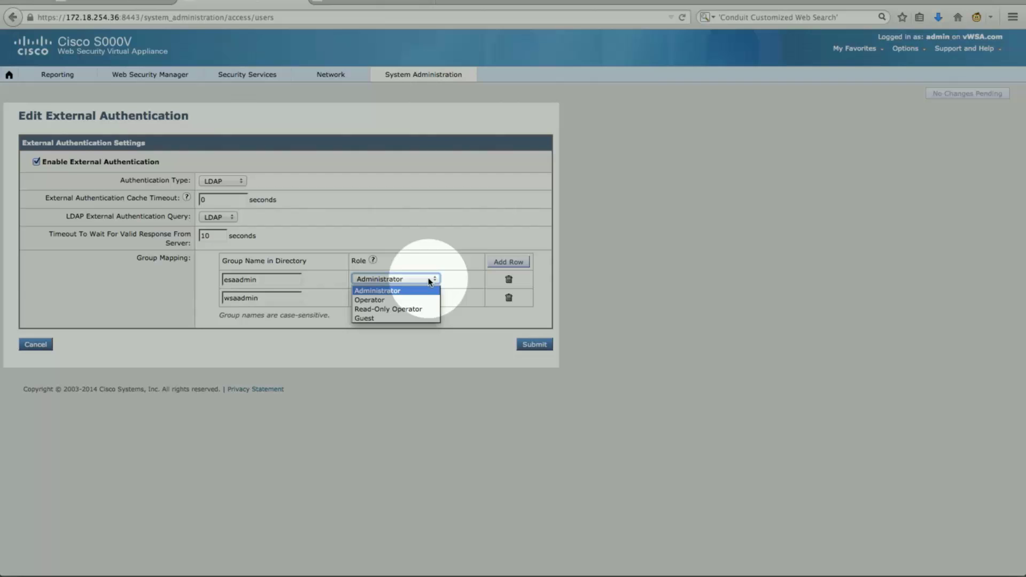
left_click(434, 242)
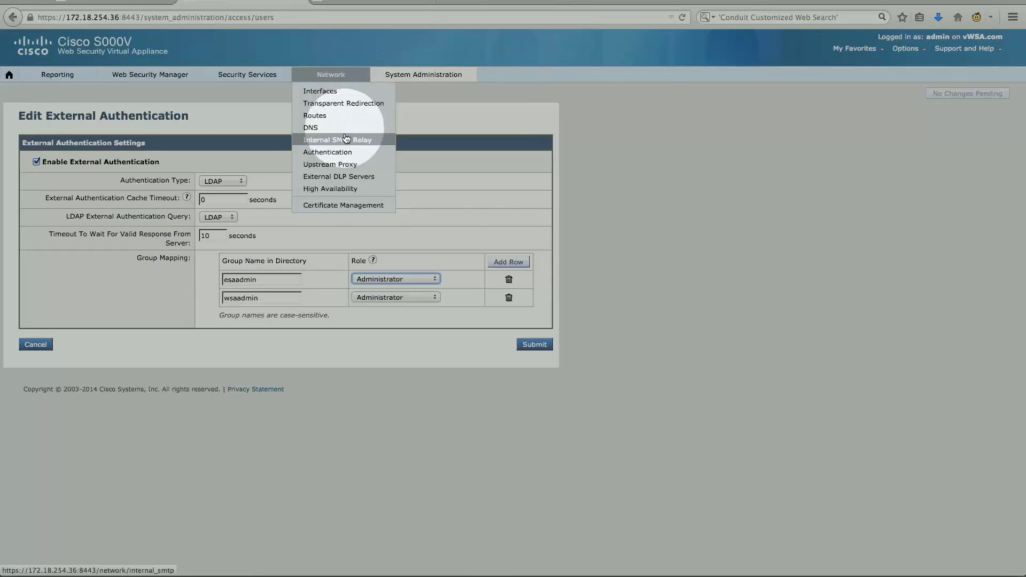
left_click(335, 167)
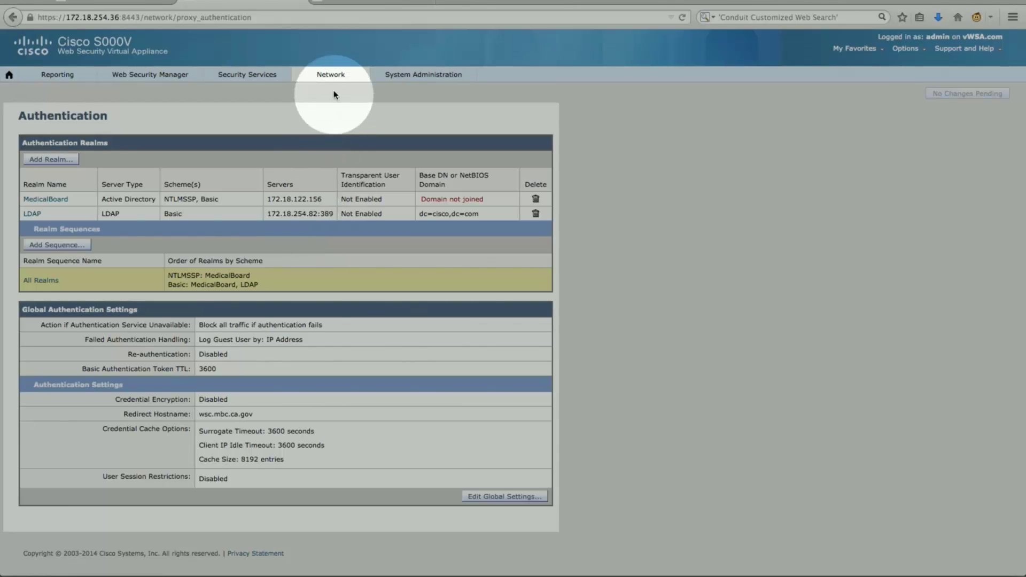
left_click(418, 79)
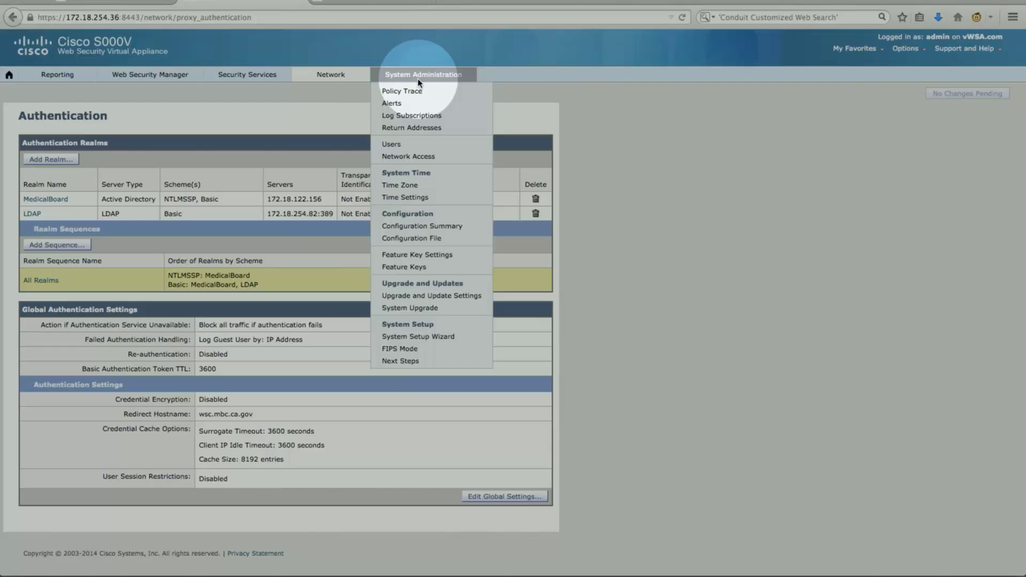
left_click(404, 152)
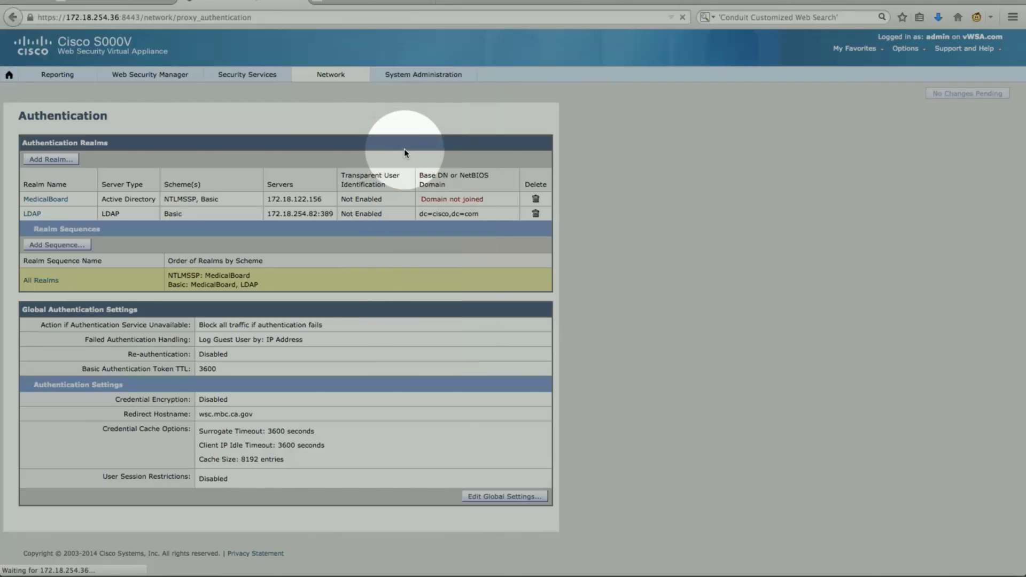
left_click(479, 319)
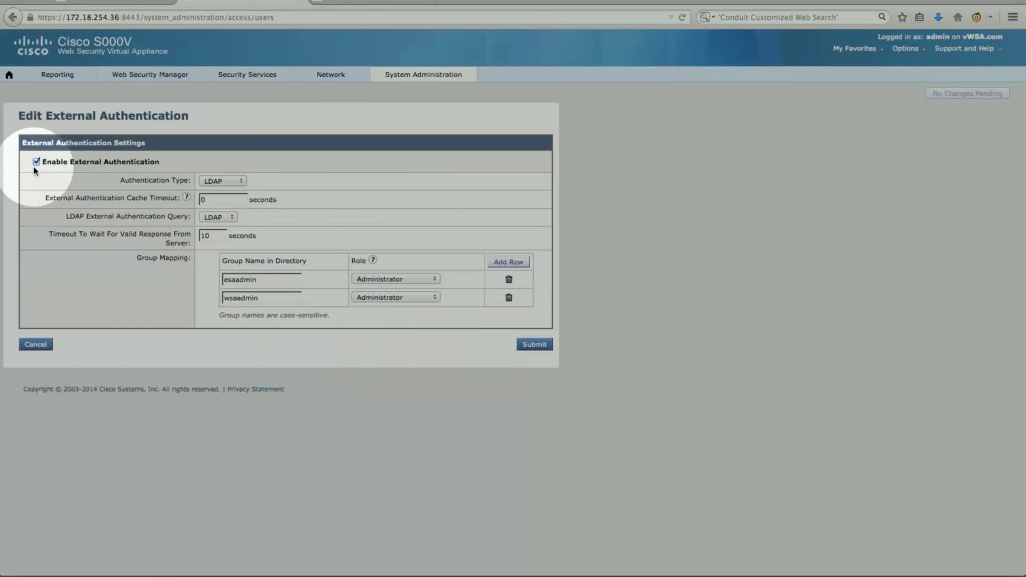
Step: Keep LDAP as the type, add two group mapping rows, then cancel without saving
left_click(232, 183)
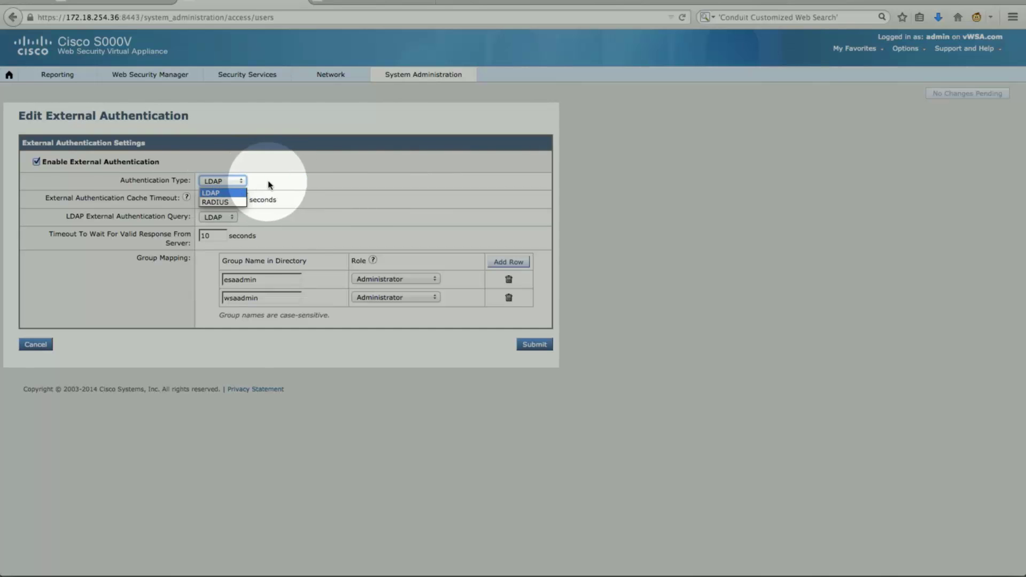
left_click(249, 207)
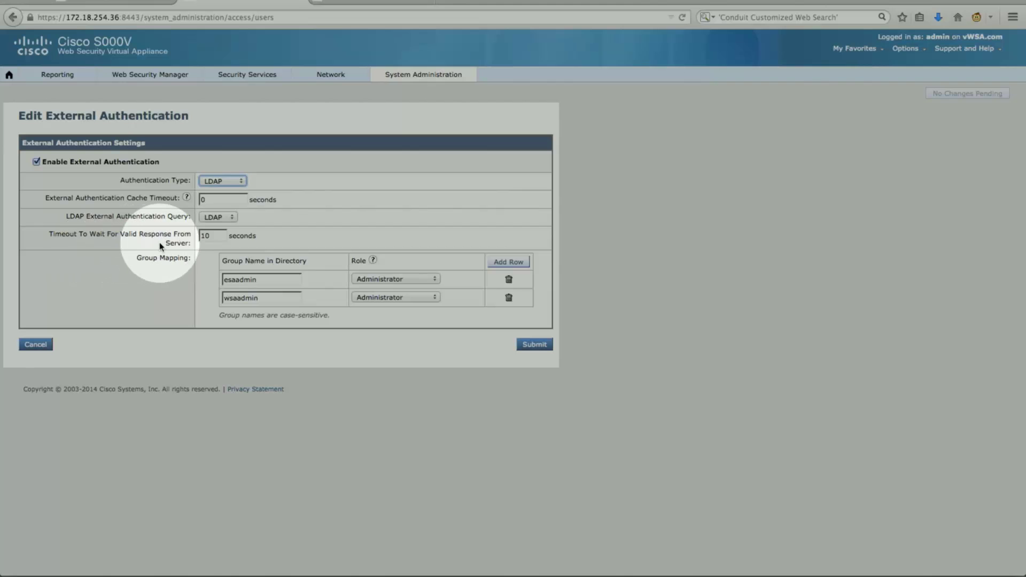
left_click(516, 264)
left_click(516, 264)
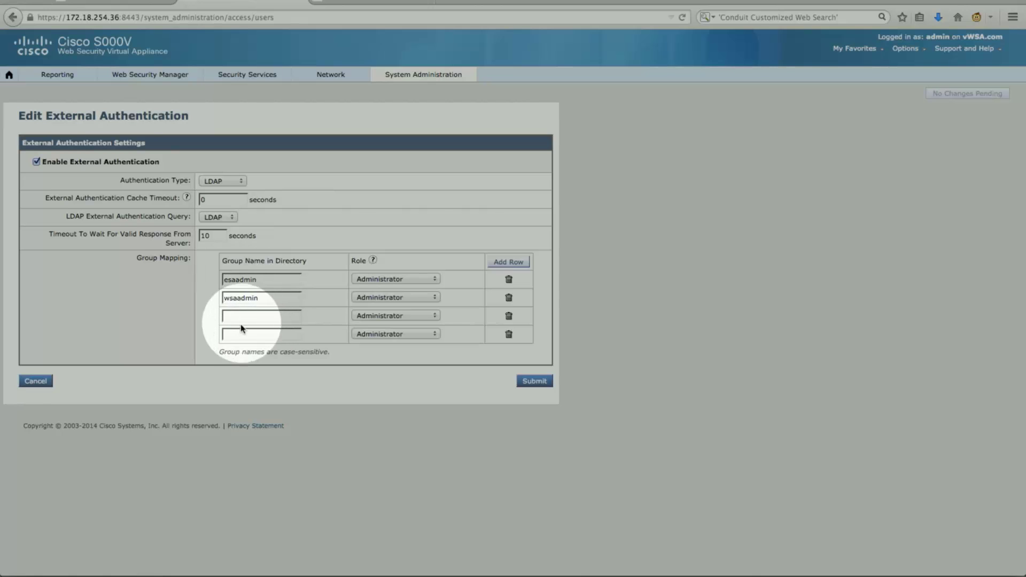
left_click(46, 383)
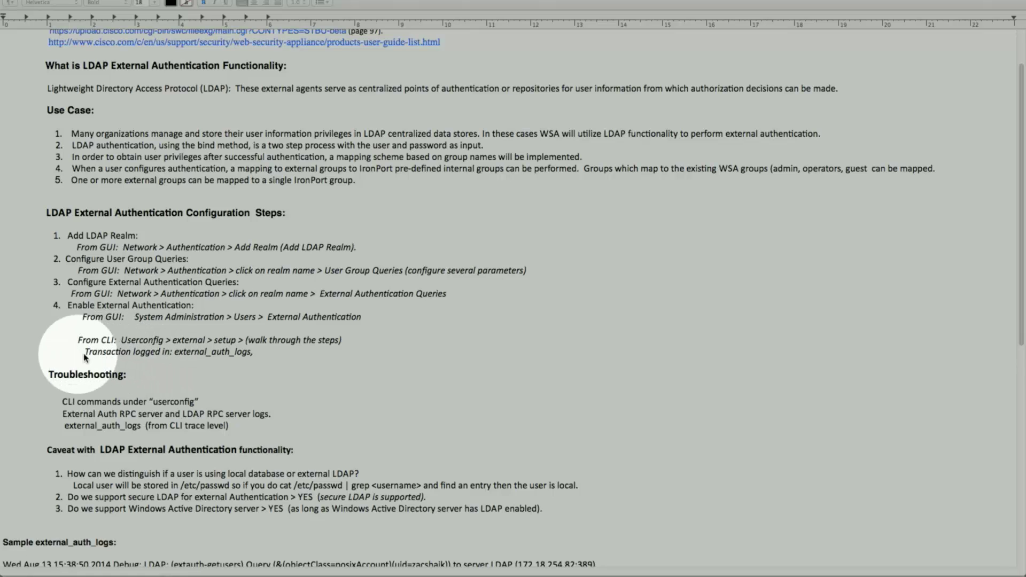
Step: Scroll the tailed external_auth log in Terminal and add blank lines to mark new entries
left_click(943, 567)
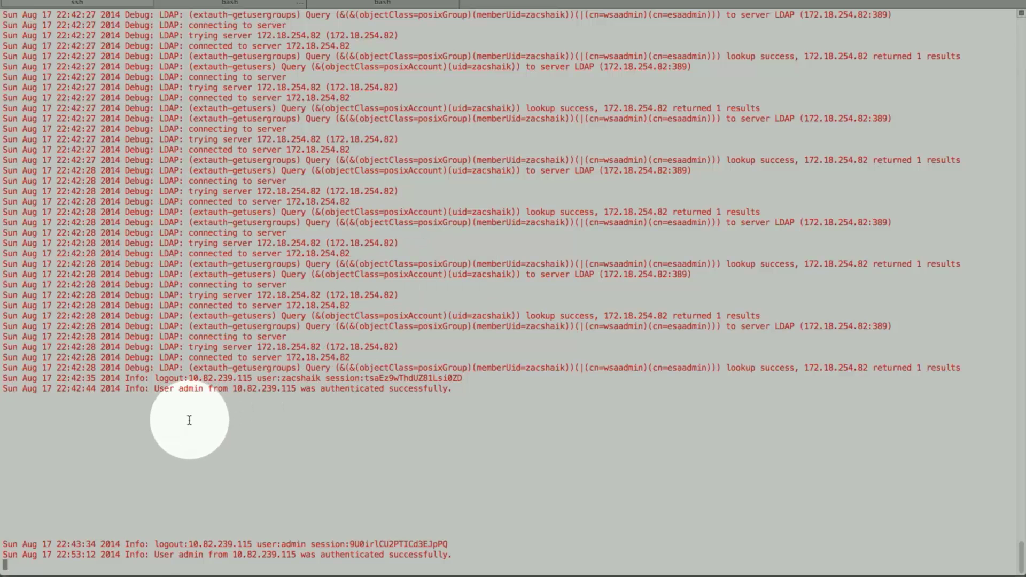
scroll(191, 420, "up", 15)
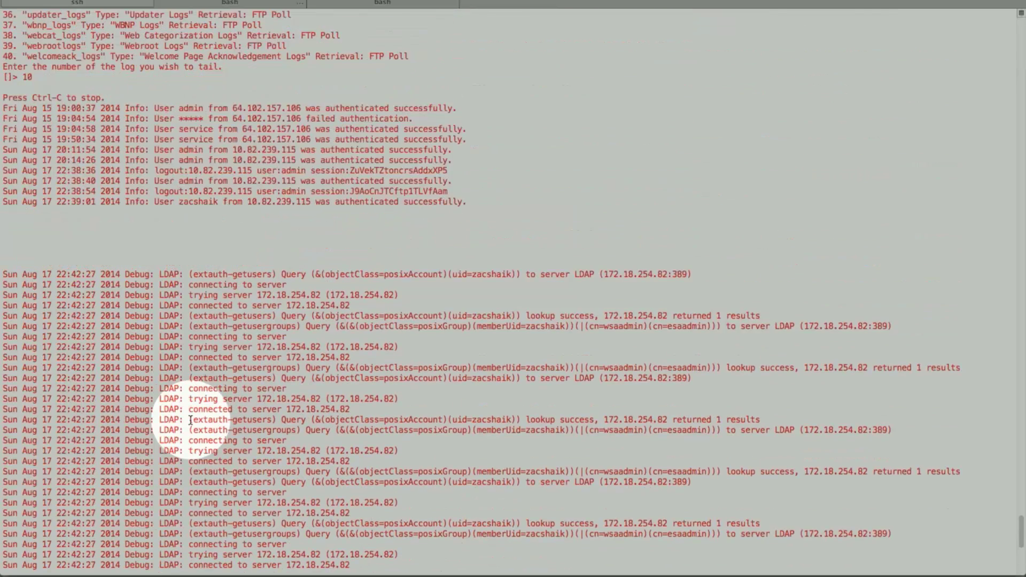
scroll(190, 420, "up", 6)
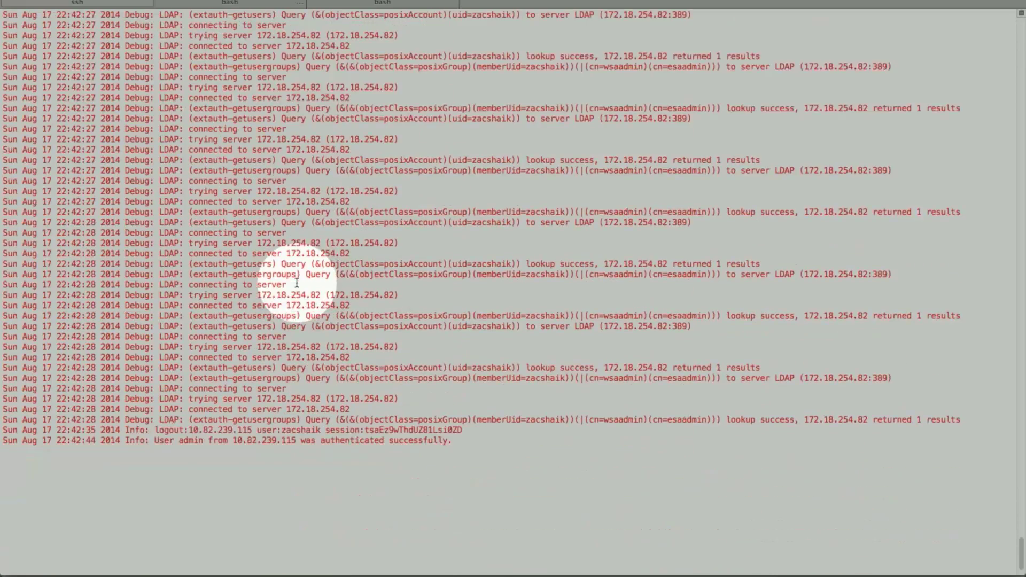
scroll(278, 240, "up", 7)
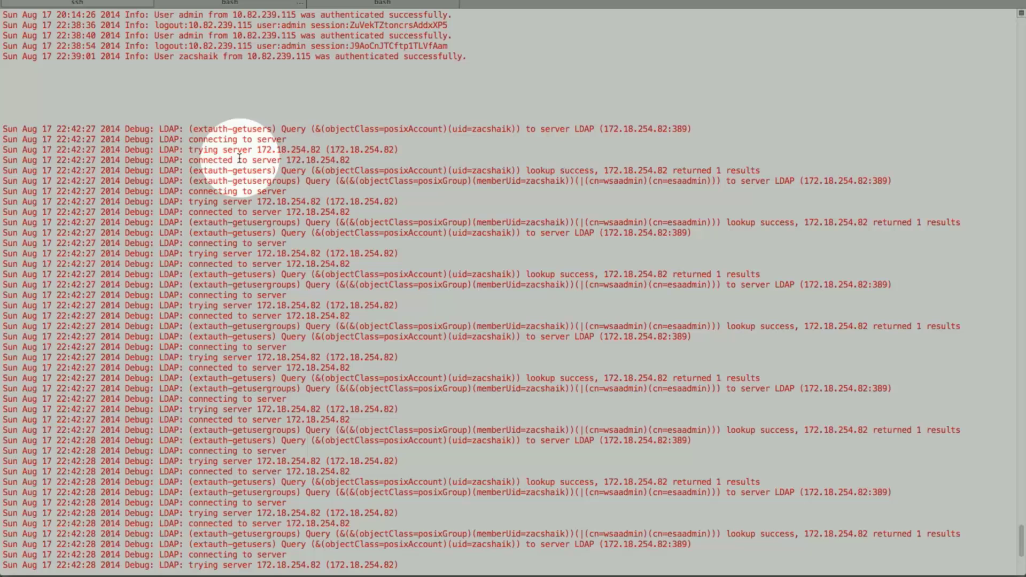
scroll(286, 335, "down", 9)
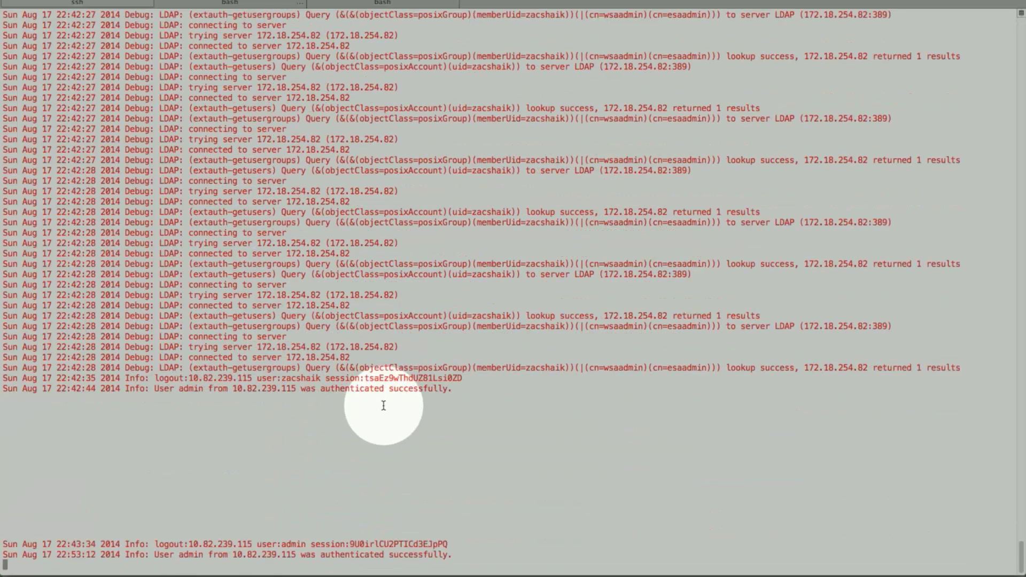
key("Return")
key("Return")
key("Return")
key("Return")
key("Return")
key("Return")
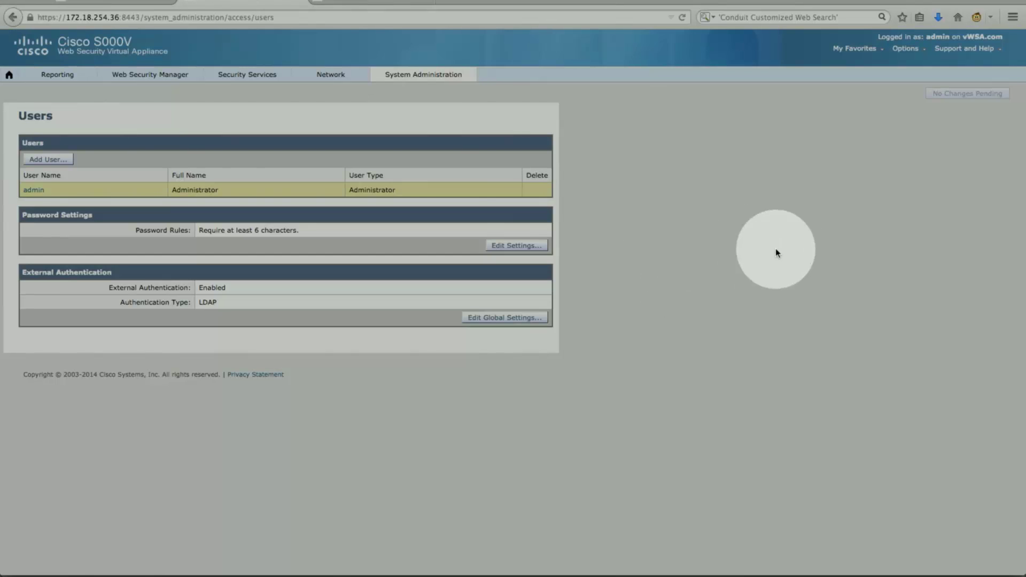
left_click(372, 3)
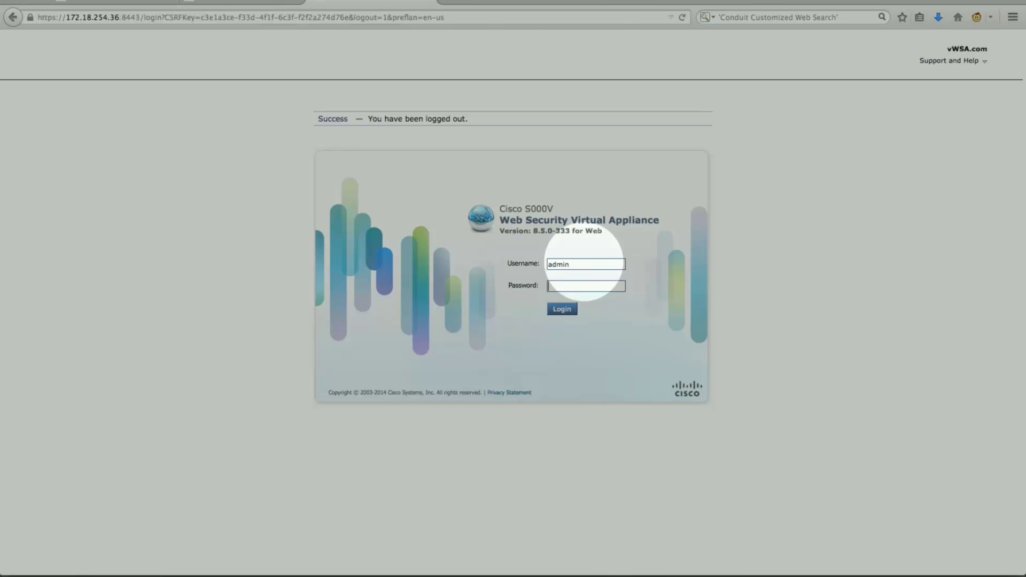
Step: Sign in with the local admin account and confirm the new successful-authentication line in the log
key("Return")
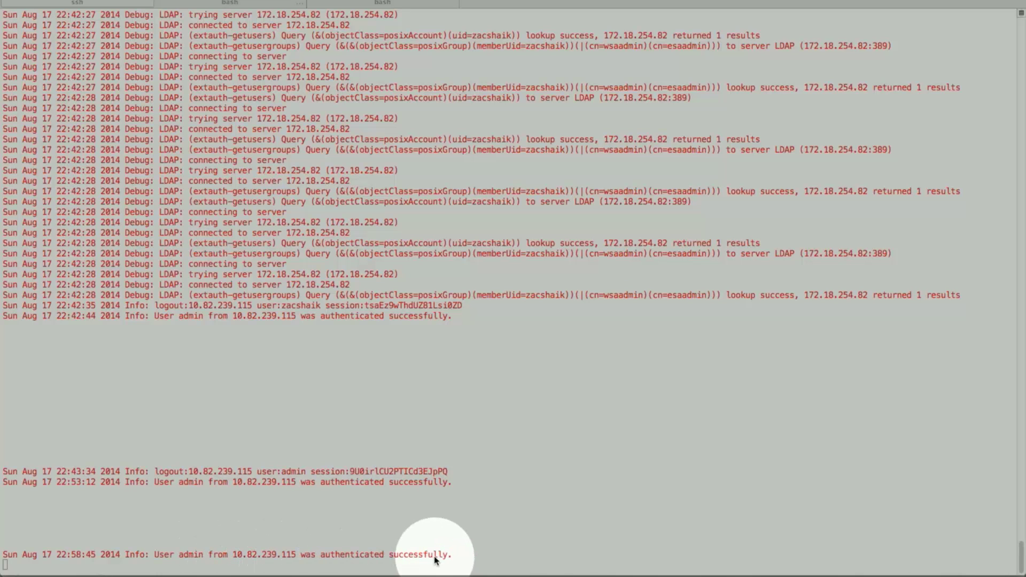
left_click(970, 566)
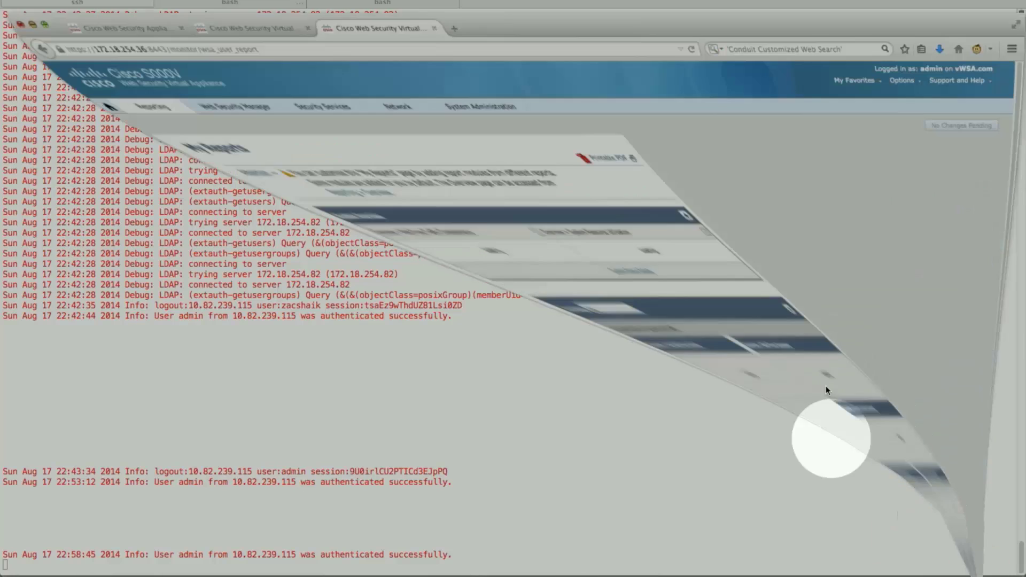
Step: Log out of the admin session from the Options menu
left_click(868, 181)
left_click(896, 49)
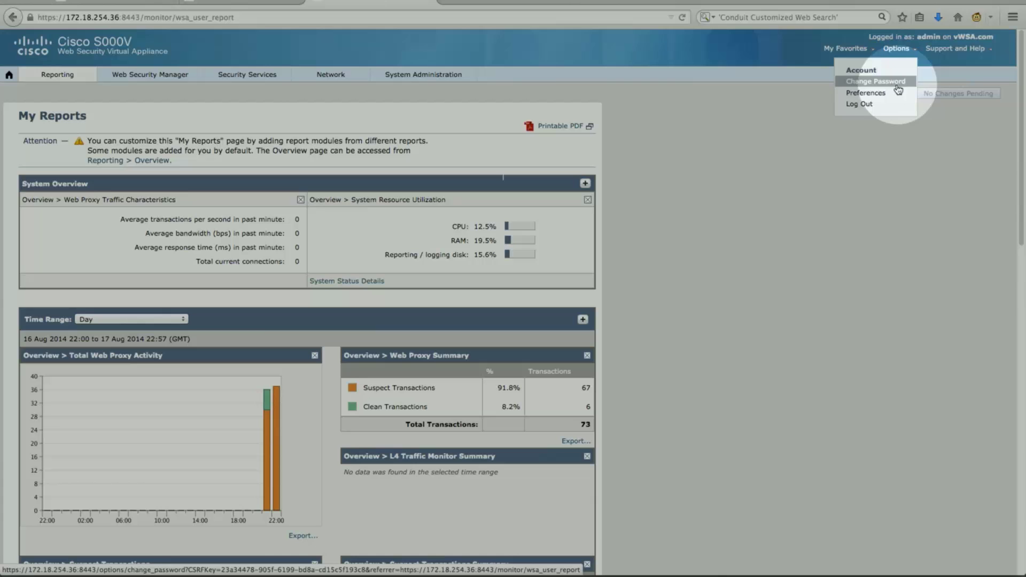
left_click(873, 104)
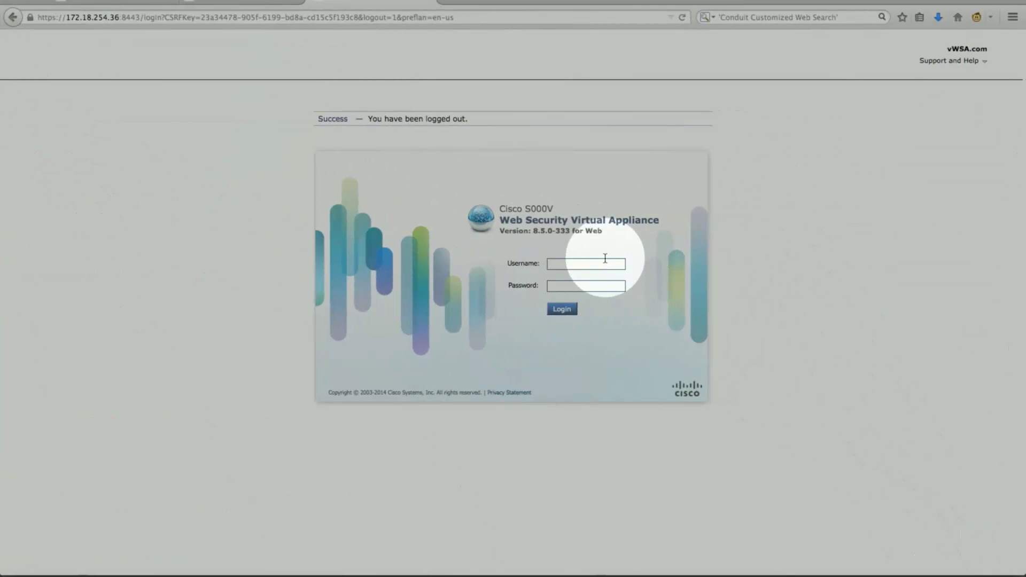
Step: Sign in with the LDAP directory user's credentials, reaching My Reports
left_click(582, 260)
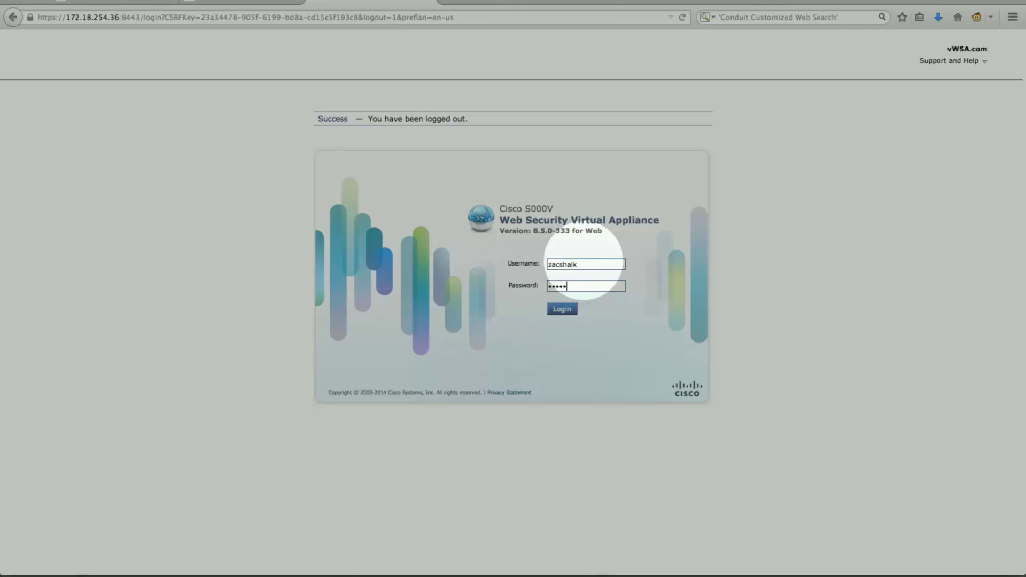
key("Return")
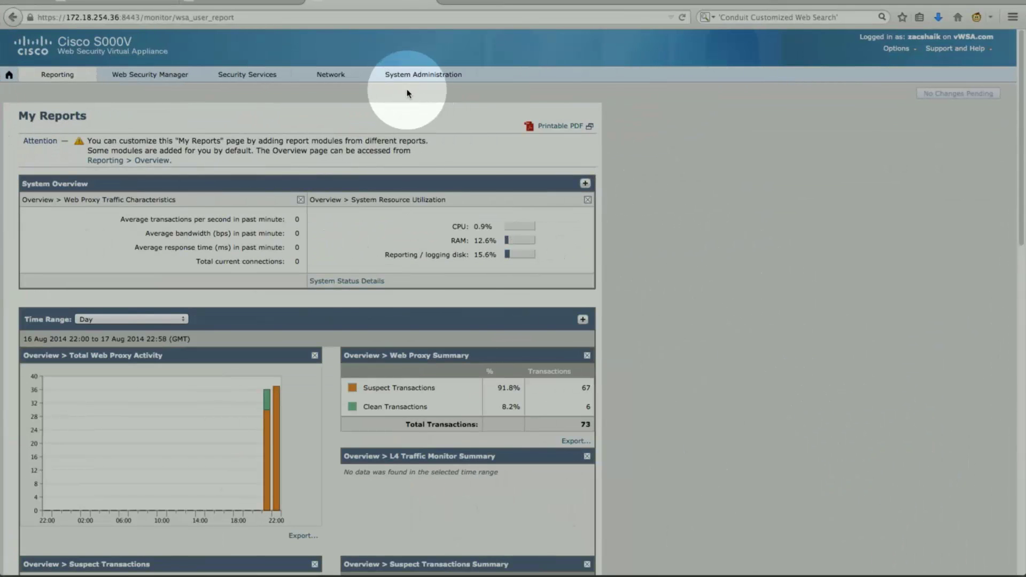
left_click(402, 74)
Step: Open System Administration > Users under the LDAP user's session and check the Terminal log for its login line
left_click(401, 144)
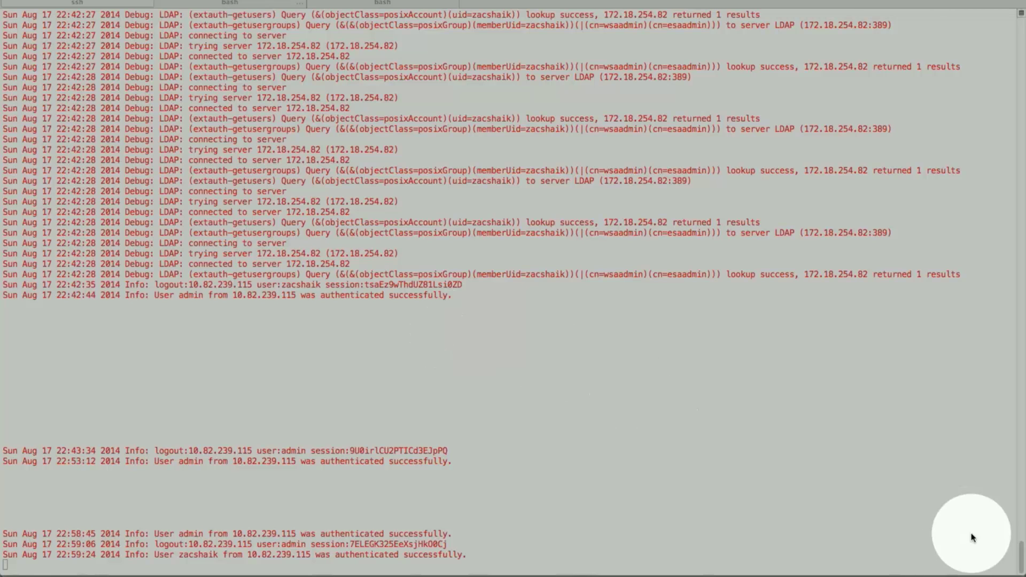
left_click(1002, 568)
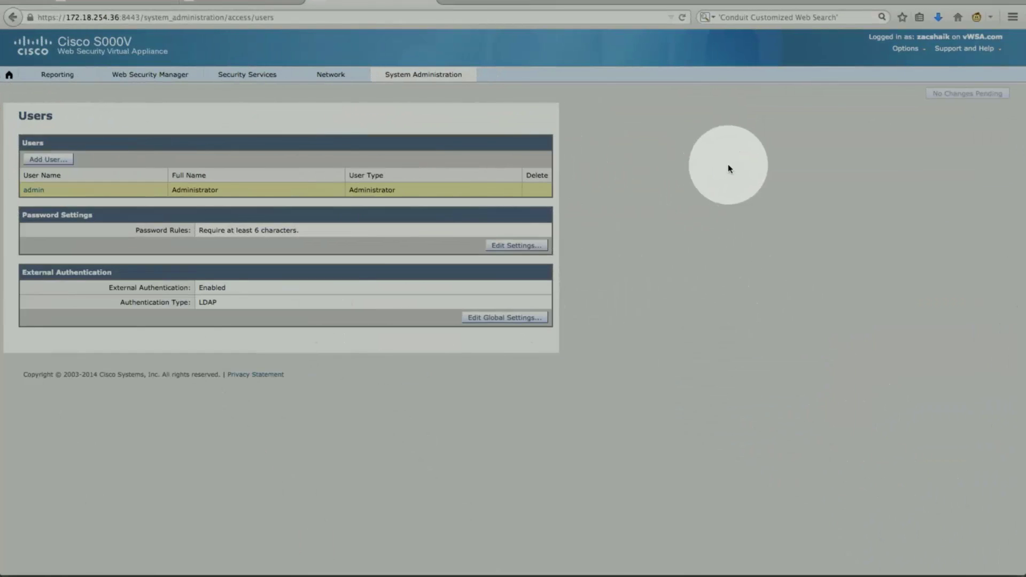
left_click(434, 78)
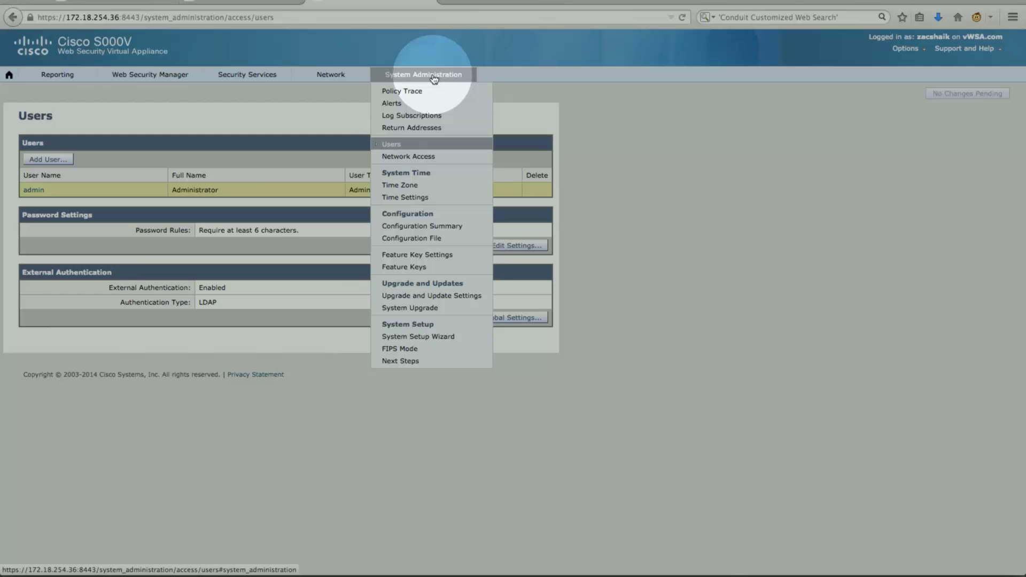
Step: Set the external_auth_logs subscription's log level to Trace, submit it, and begin committing changes
left_click(434, 115)
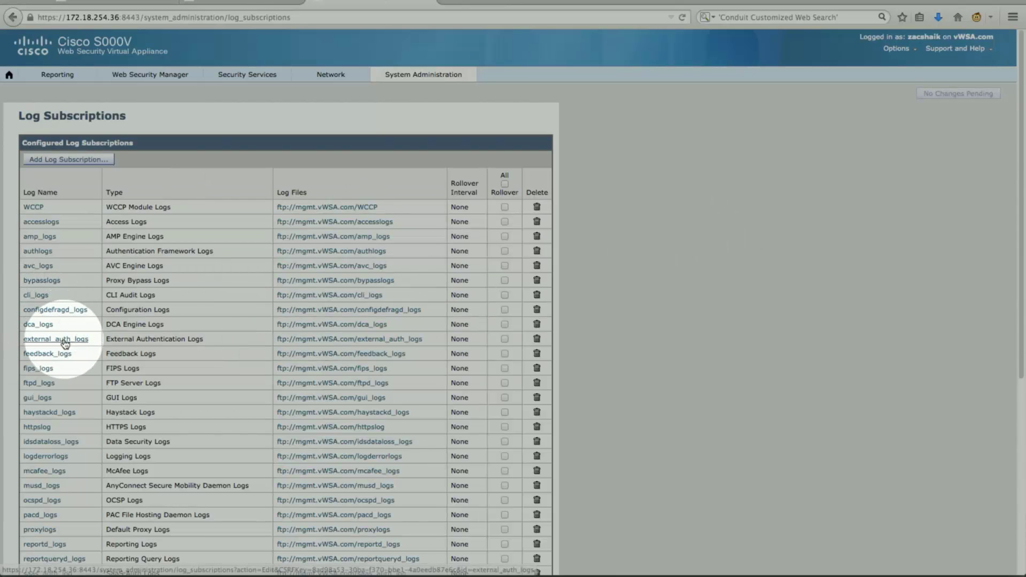
left_click(299, 353)
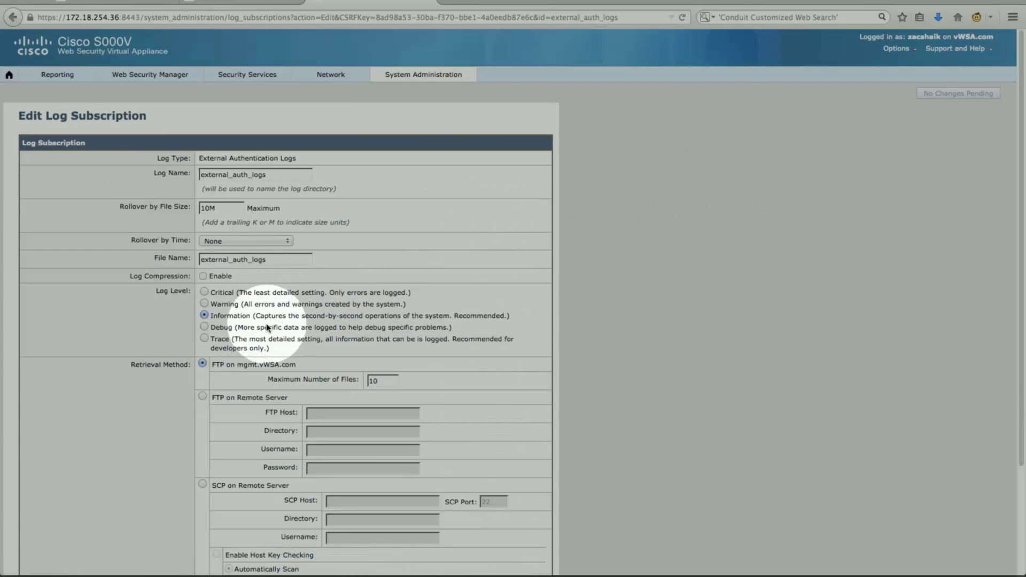
left_click(204, 338)
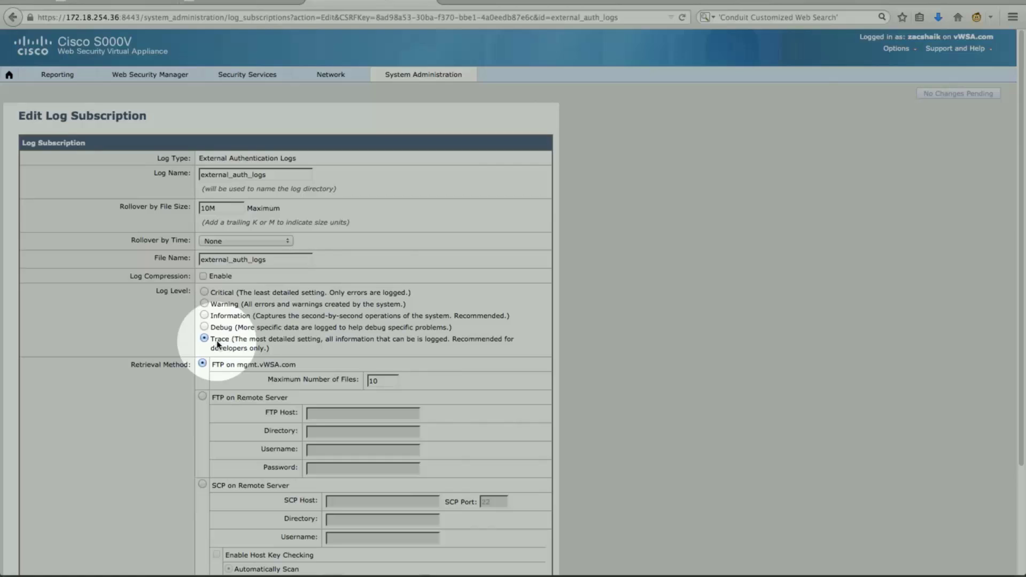
scroll(668, 337, "down", 5)
left_click(537, 526)
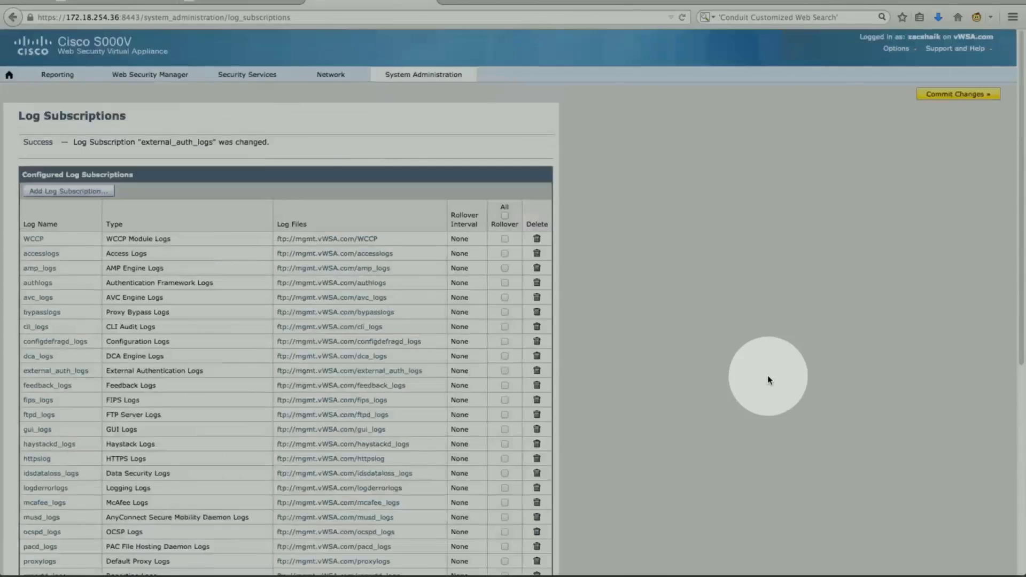
left_click(934, 101)
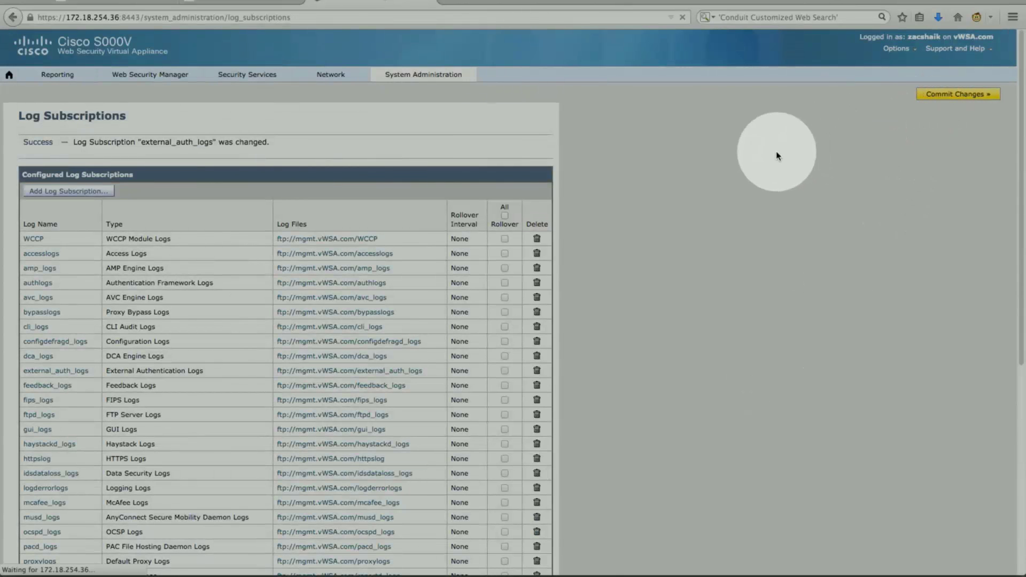
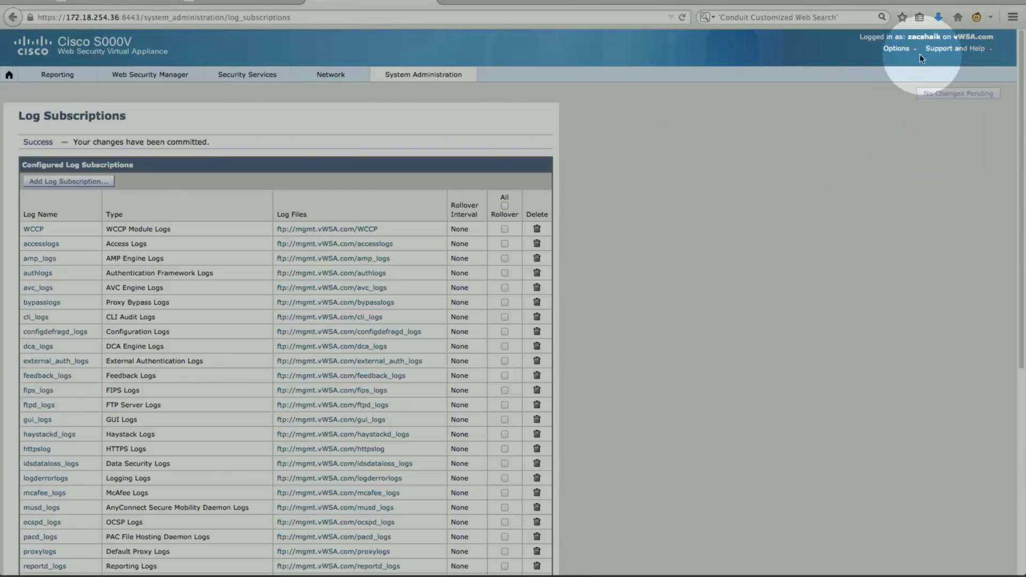
Step: Log out of the Cisco S000V web interface through the Options menu
left_click(903, 51)
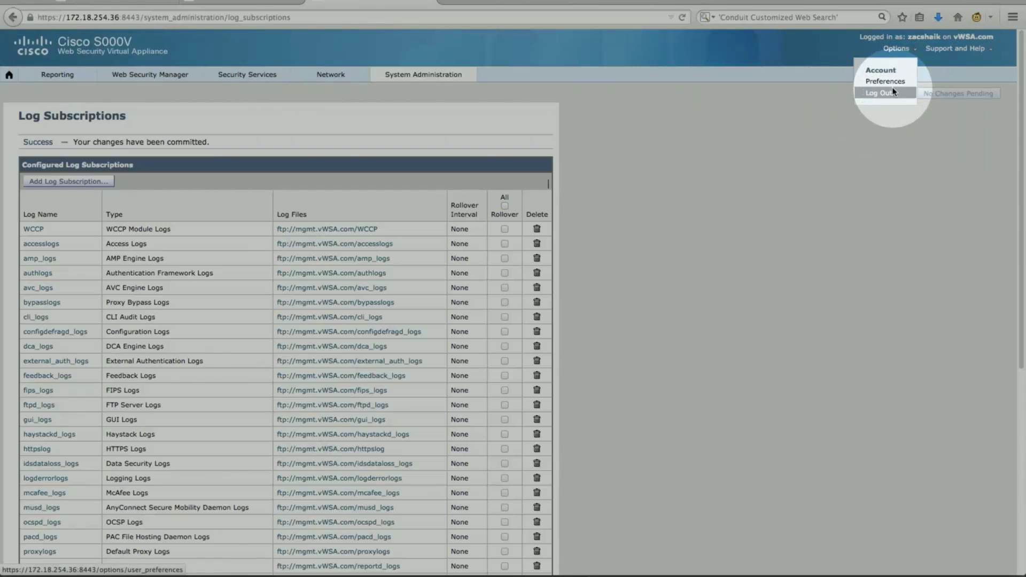
left_click(812, 199)
left_click(2, 11)
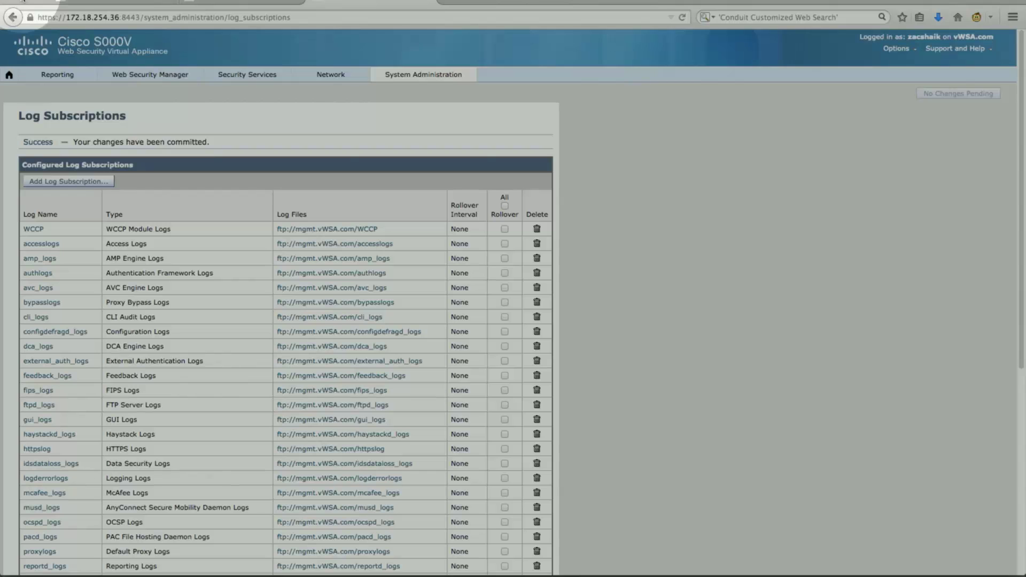
left_click(900, 48)
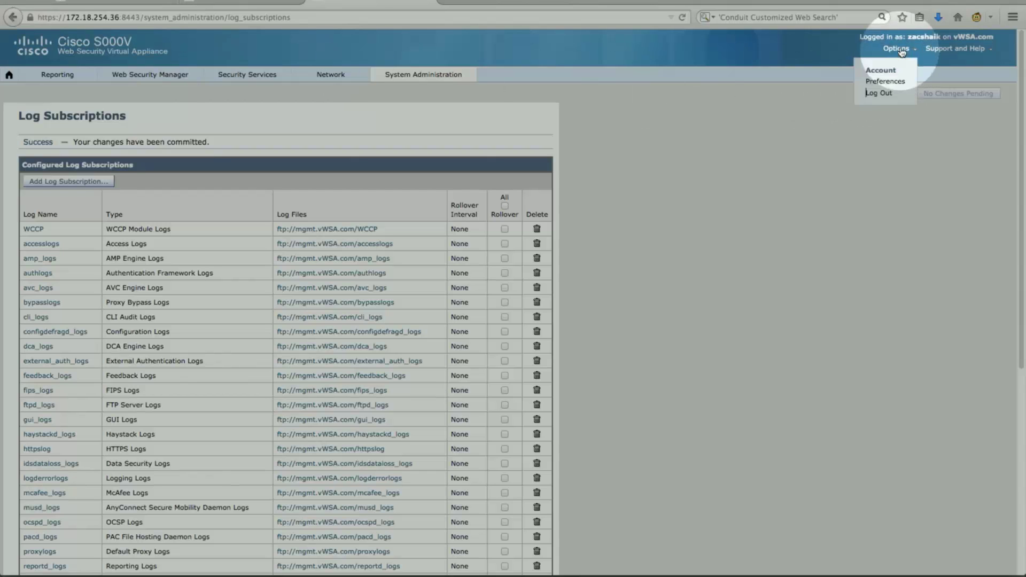
left_click(876, 93)
left_click(852, 153)
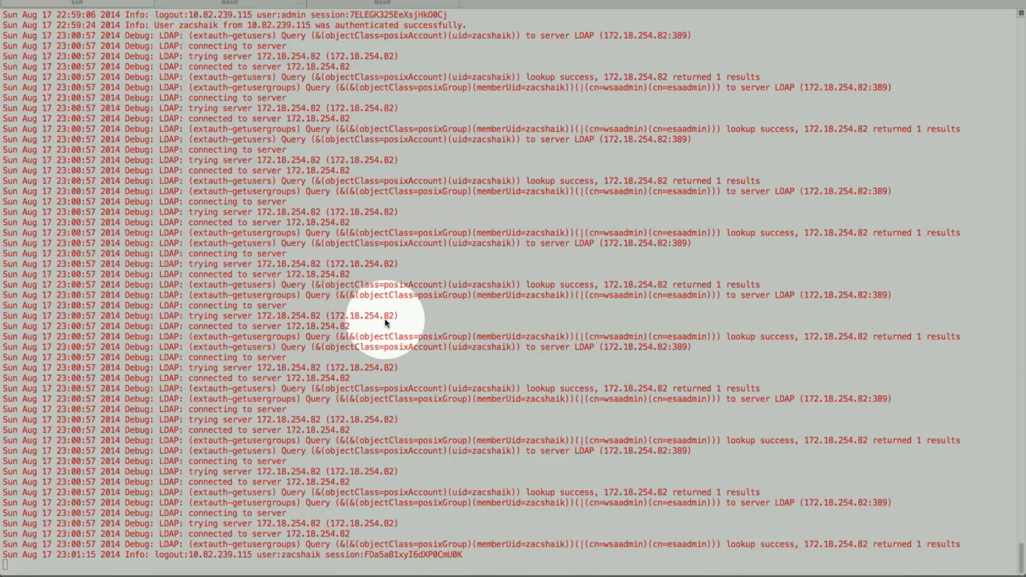
Step: Scroll back through the external_auth_logs tail to review the LDAP lookups and logout entry
scroll(385, 322, "up", 3)
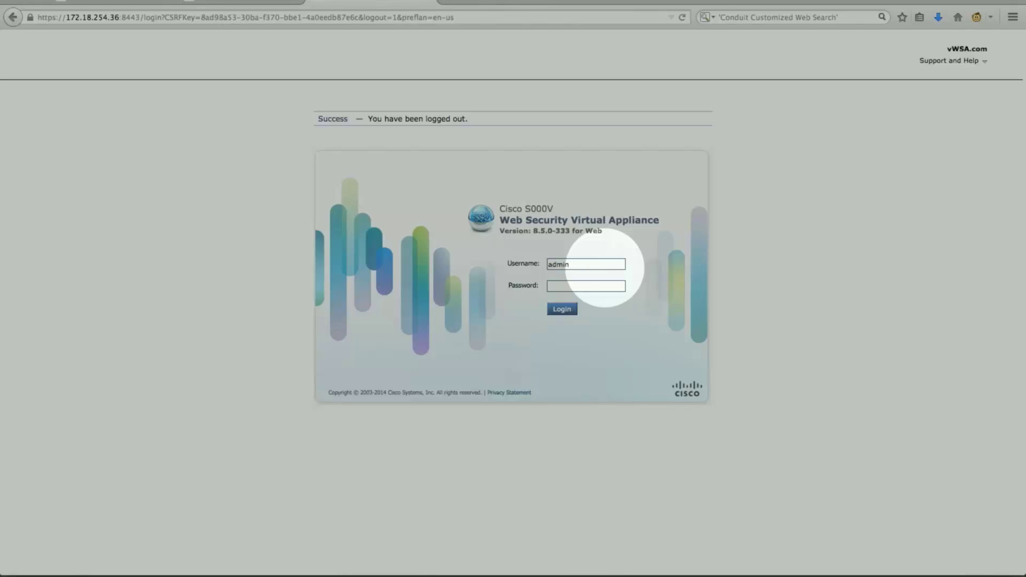
Step: Sign back into the appliance as admin and bring up the auth log terminal
key("Return")
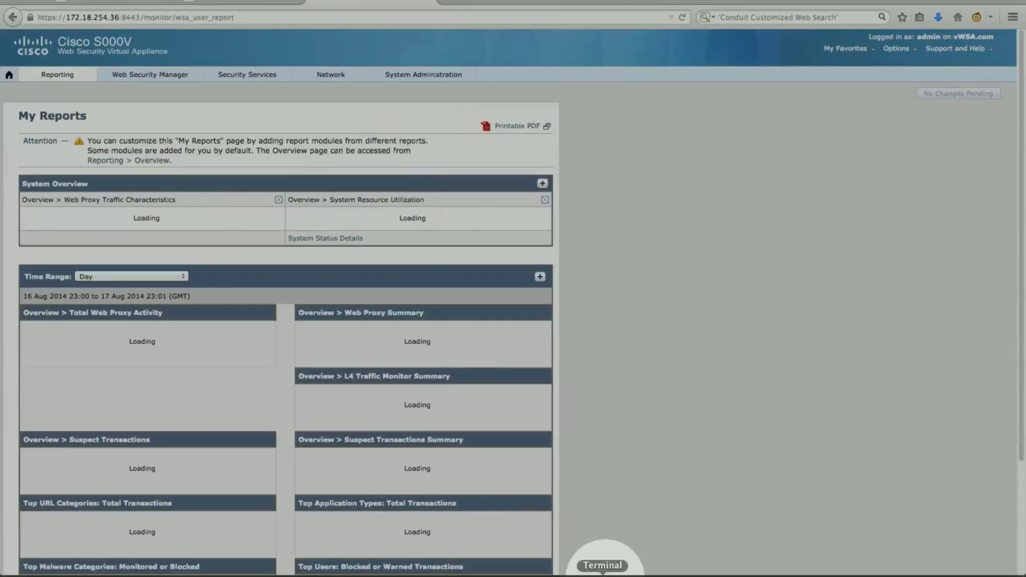
left_click(597, 567)
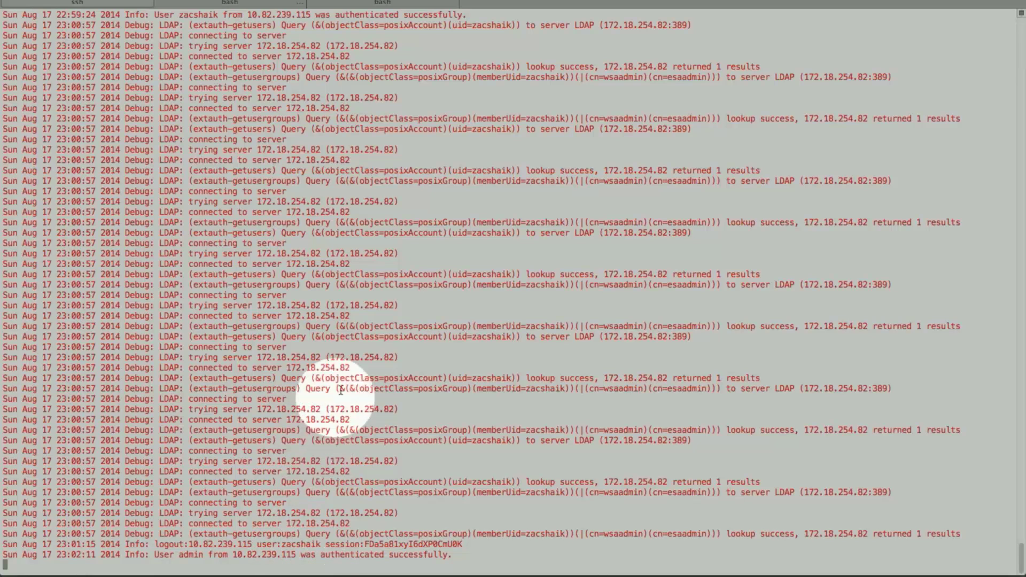
Step: Select the LDAP server address 172.18.254.82 in the auth log and scroll through the entries
left_click(290, 265)
double_click(290, 265)
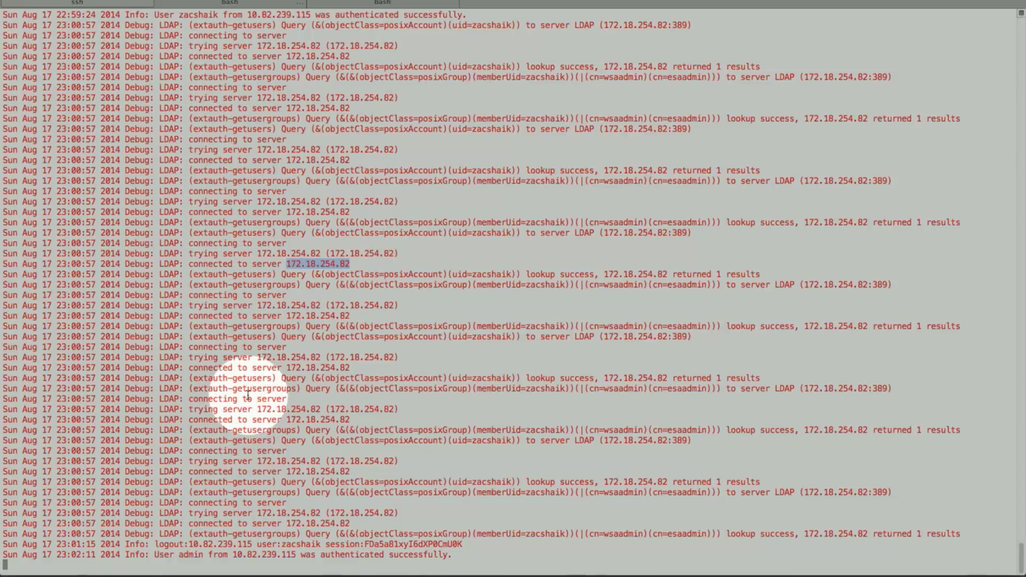
scroll(247, 395, "up", 8)
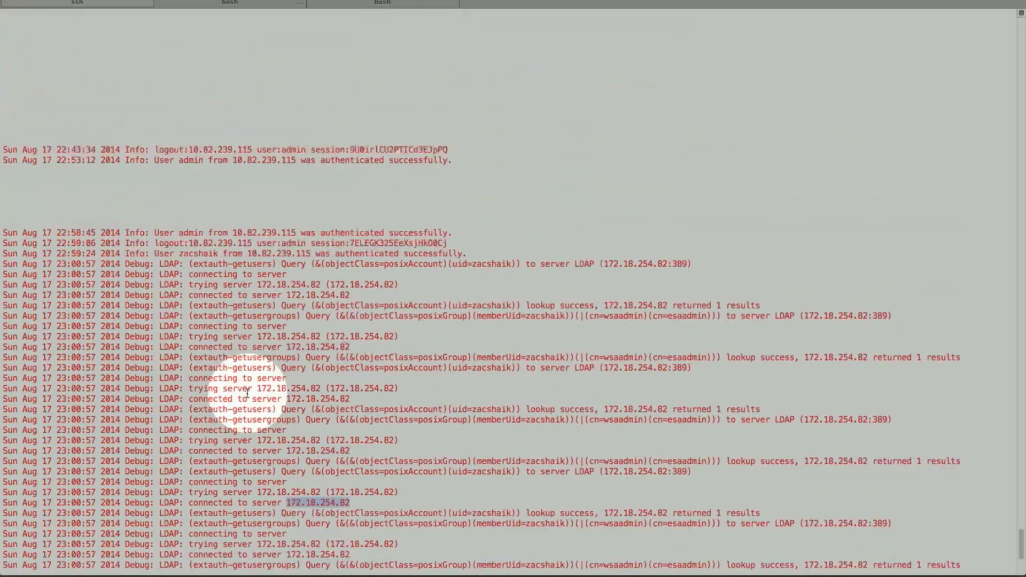
scroll(247, 390, "down", 8)
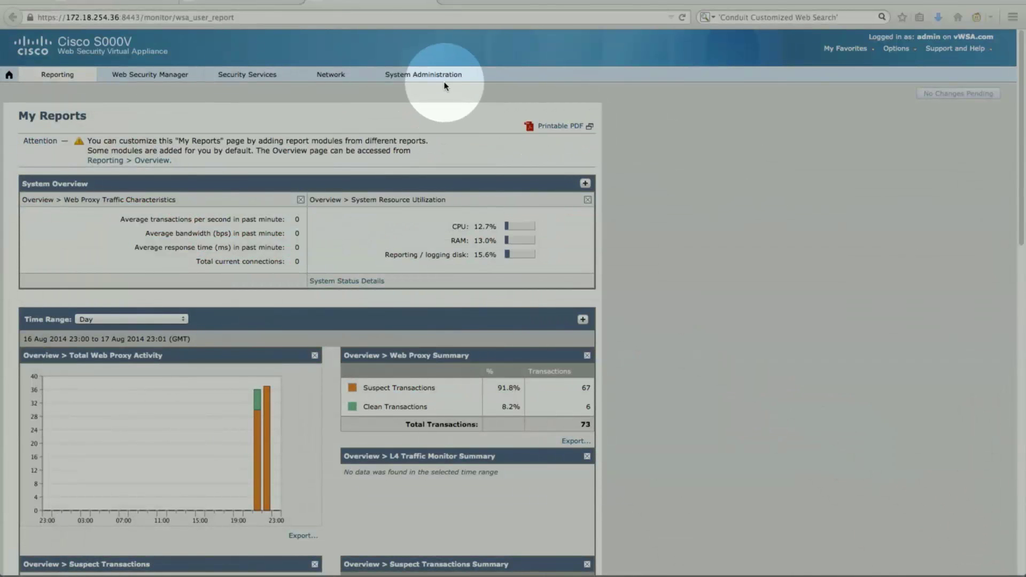
Step: Change the external_auth_logs subscription's log level to Information, submit, and commit the change
left_click(442, 79)
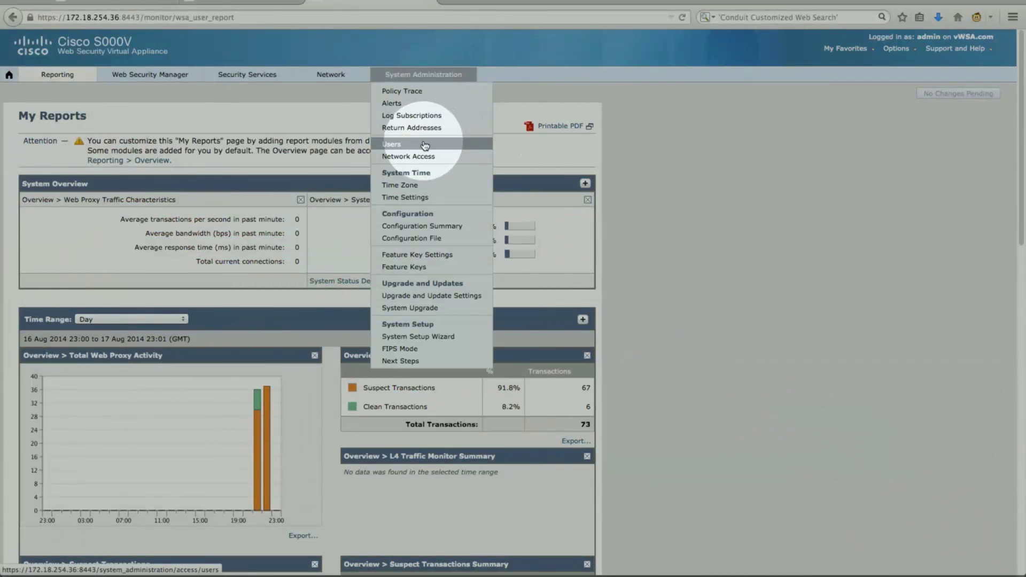
left_click(421, 115)
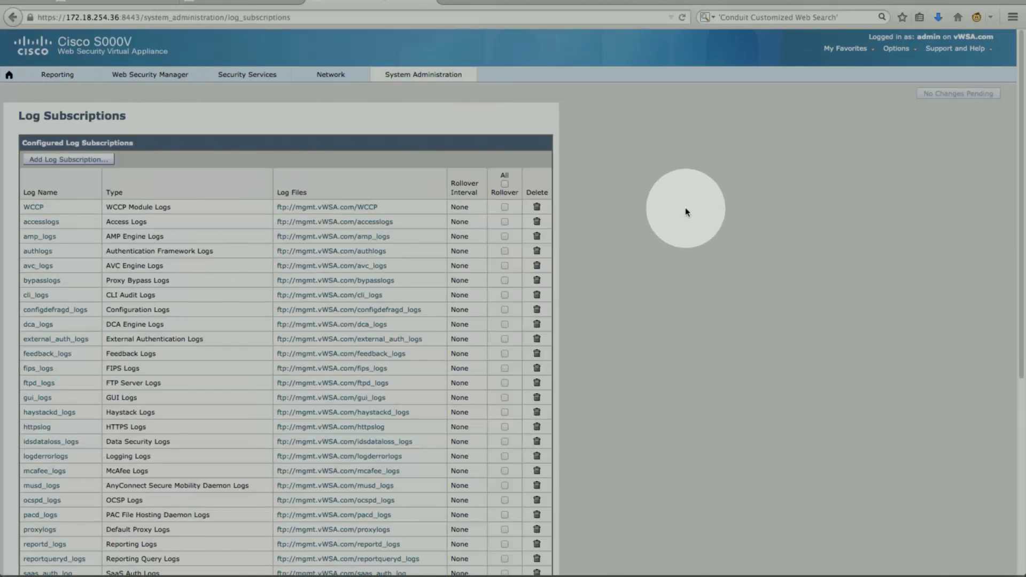
left_click(54, 339)
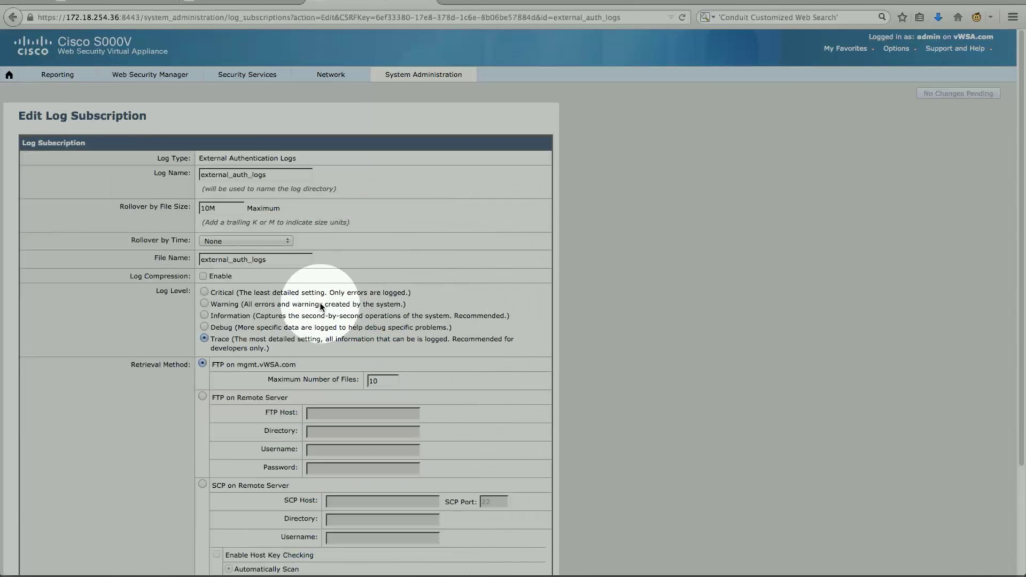
left_click(205, 315)
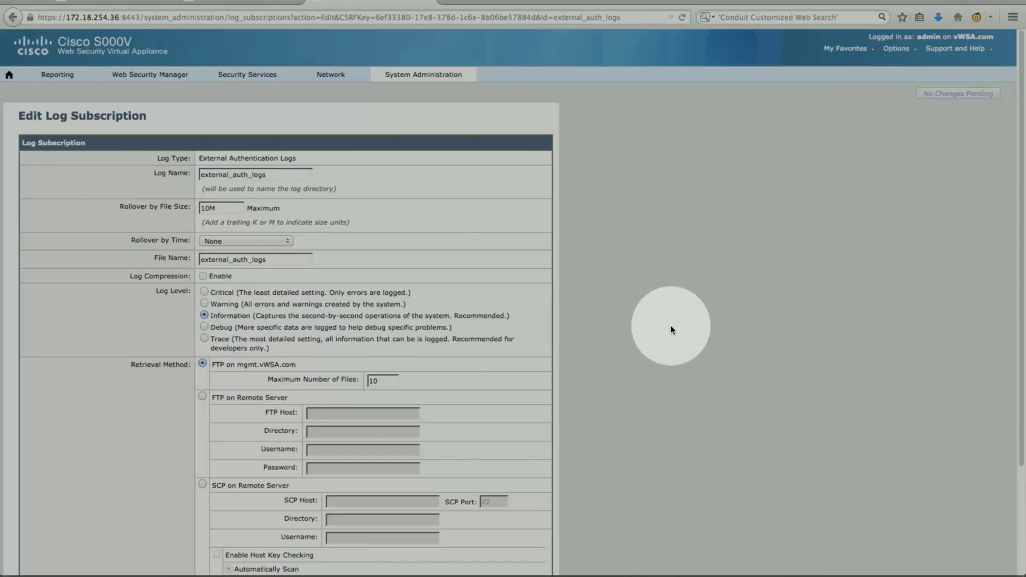
scroll(671, 327, "down", 3)
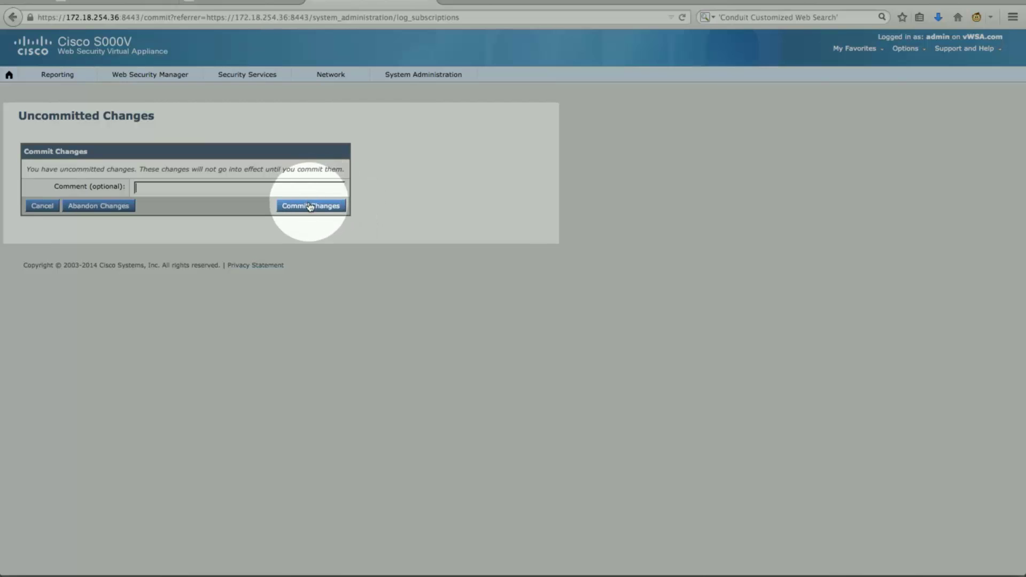
left_click(310, 207)
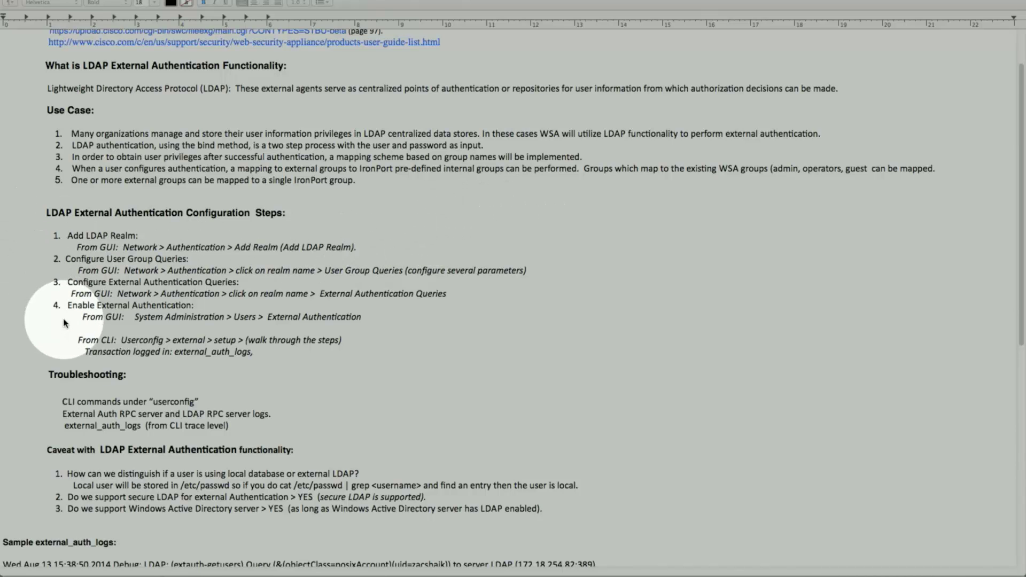
Step: Scroll through the LDAP External Authentication notes, then bring the auth log Terminal forward
scroll(64, 322, "down", 5)
scroll(60, 322, "down", 4)
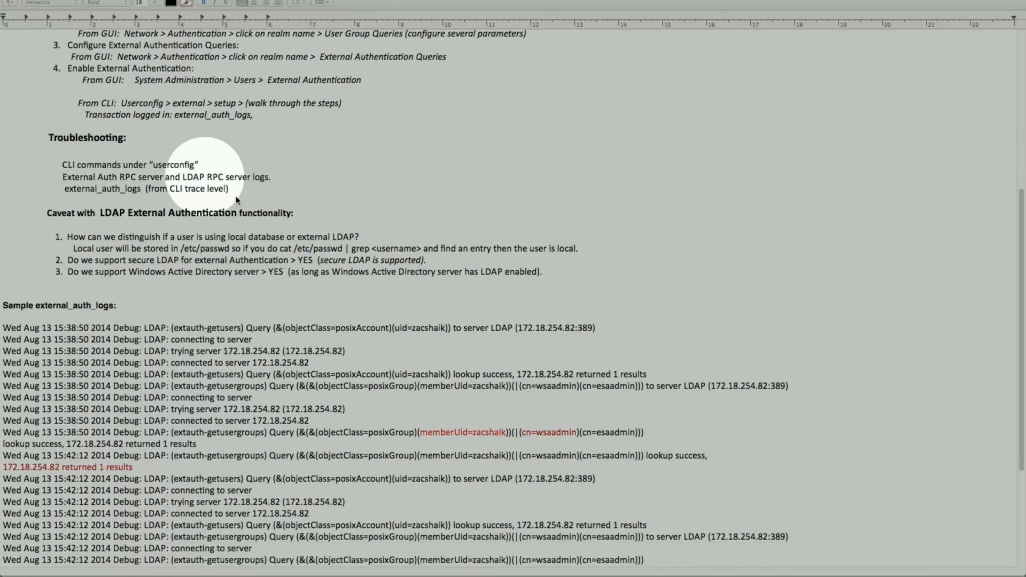
left_click(569, 556)
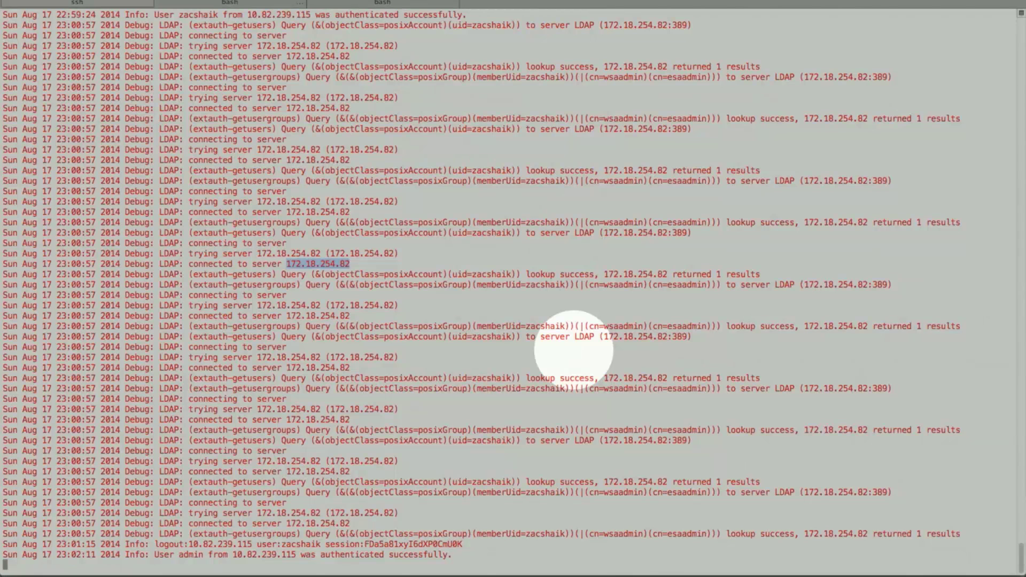
Step: Stop the streaming external_auth_logs output and run userconfig
key("ctrl+c")
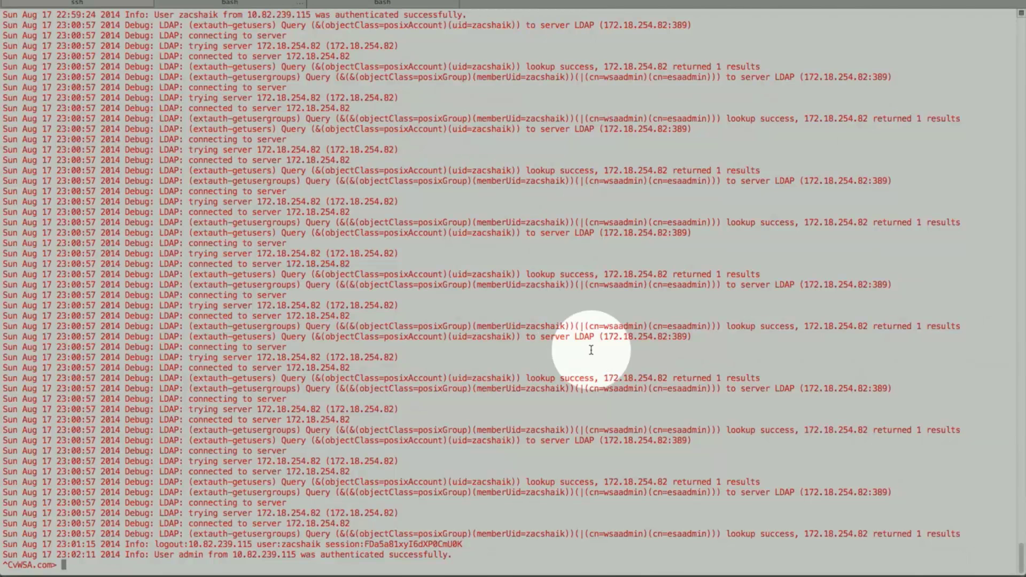
key("Return")
key("Return")
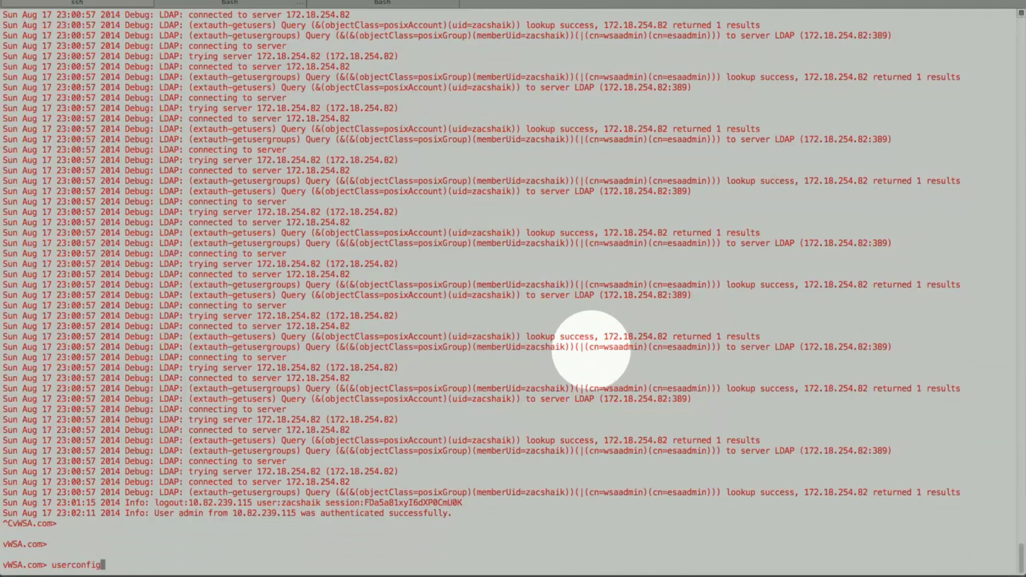
key("Return")
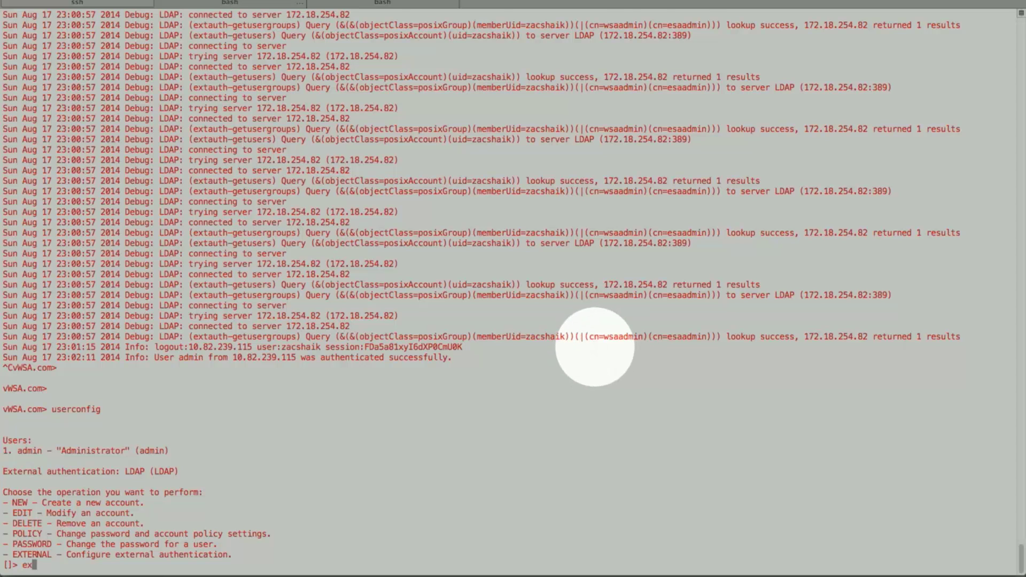
Step: Run external setup, accepting defaults up to the LDAP mechanism choice, then return to the notes
type("external")
key("Return")
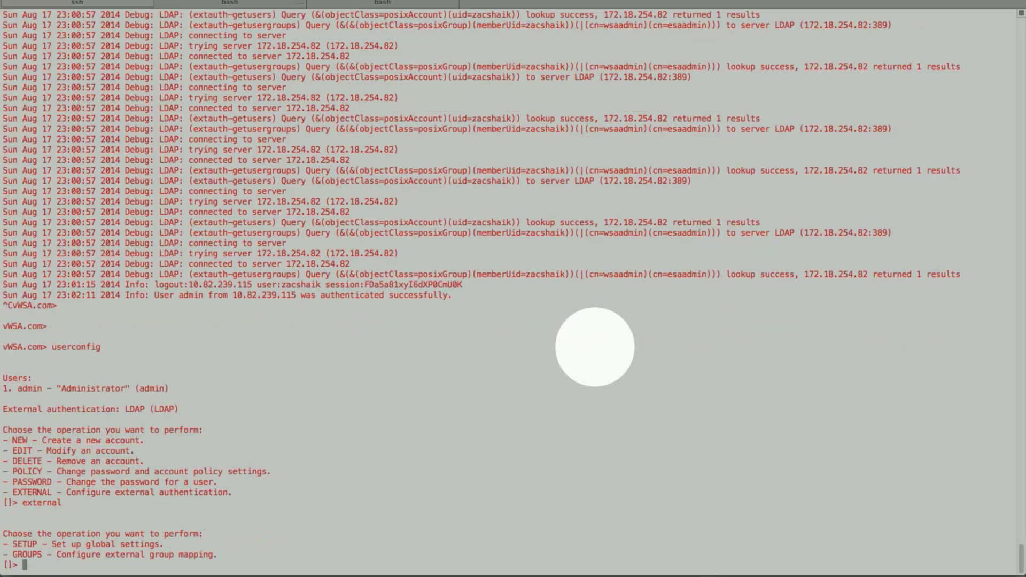
type("setup")
key("Return")
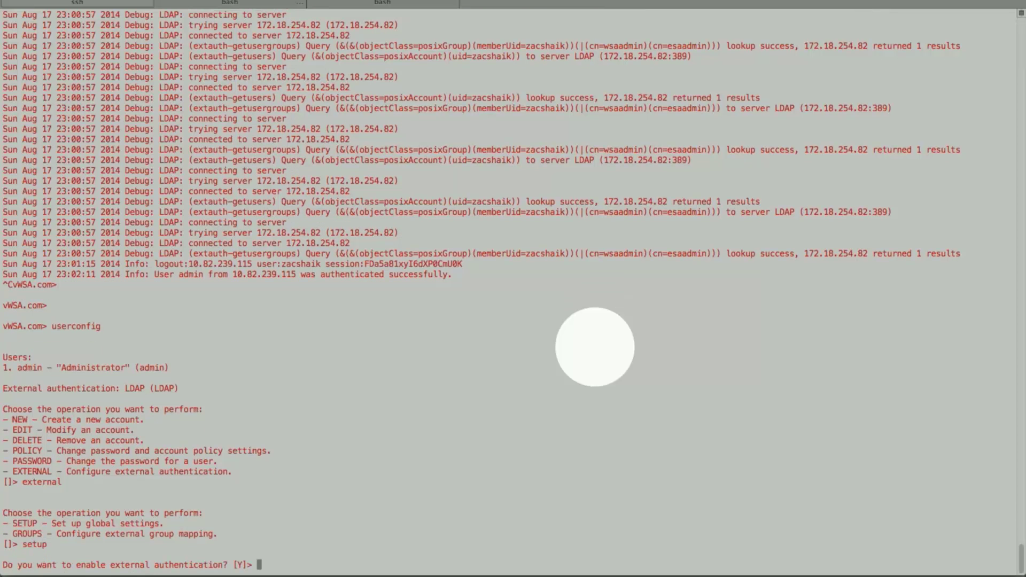
key("Return")
key("Return")
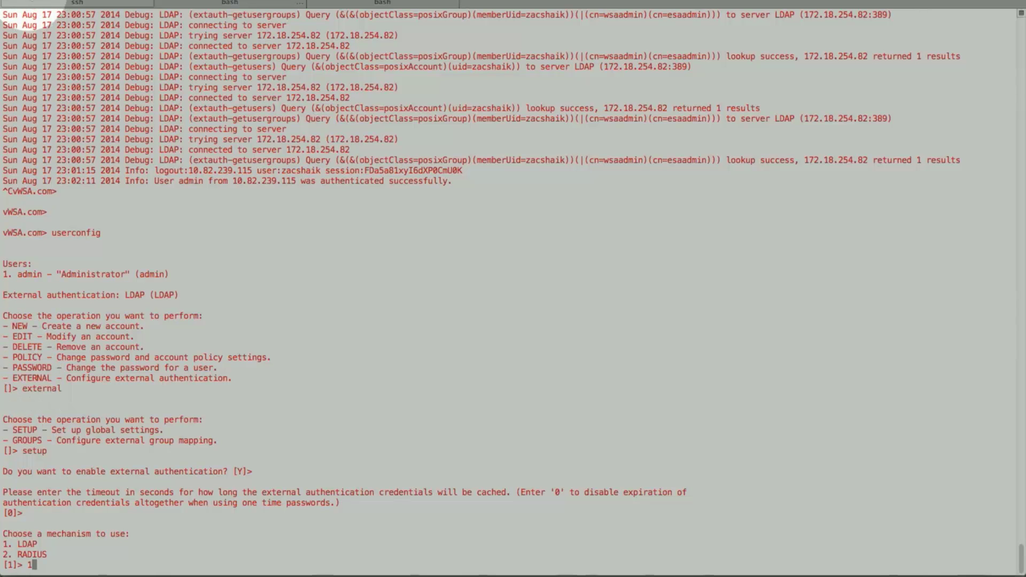
key("super+Tab")
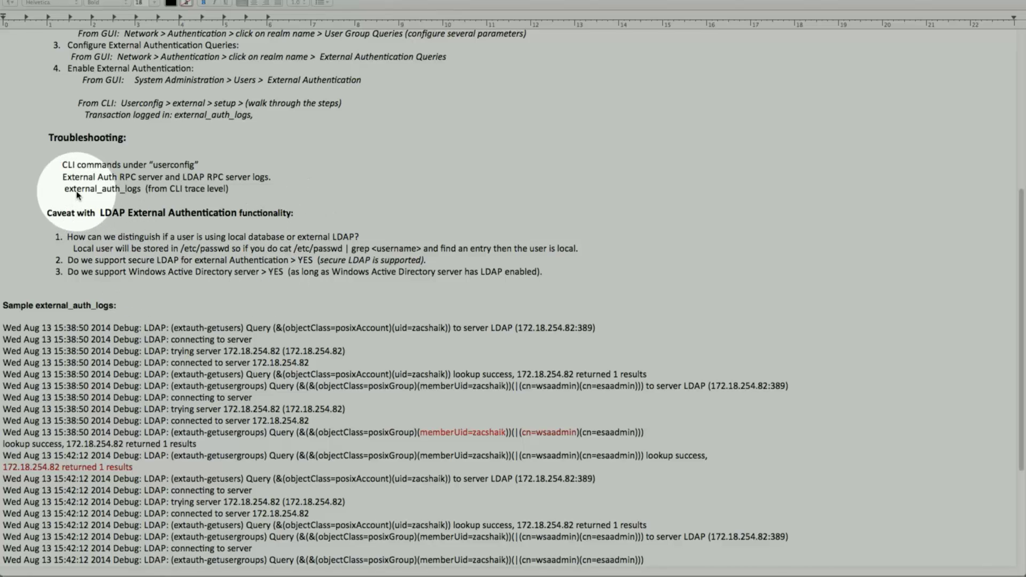
scroll(268, 214, "down", 6)
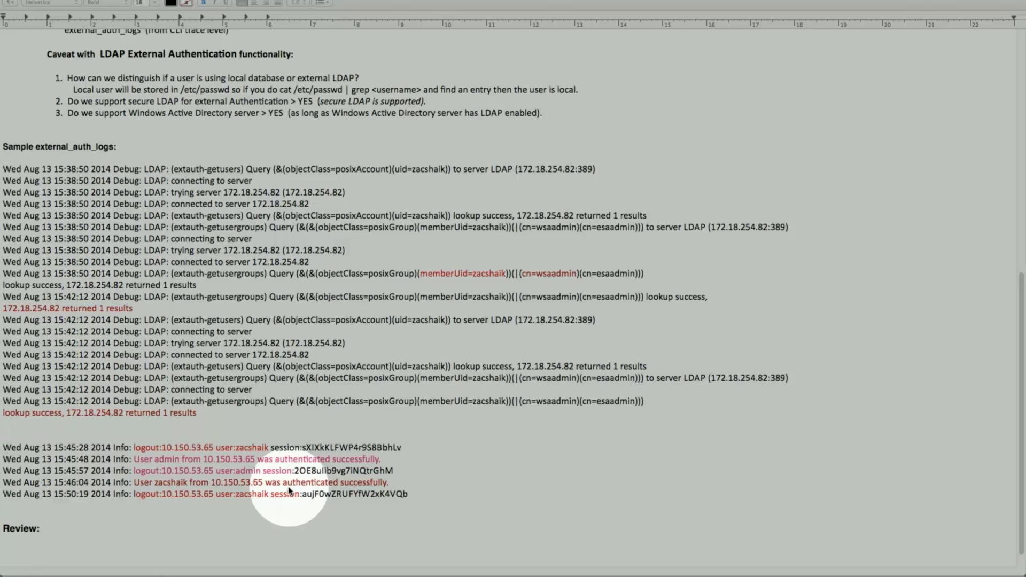
scroll(79, 512, "down", 1)
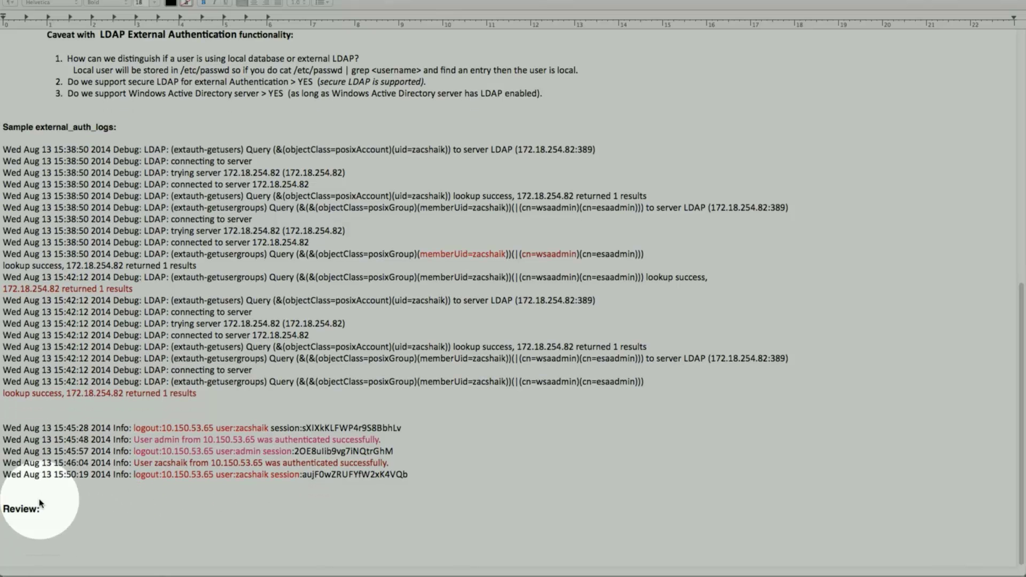
scroll(24, 514, "up", 10)
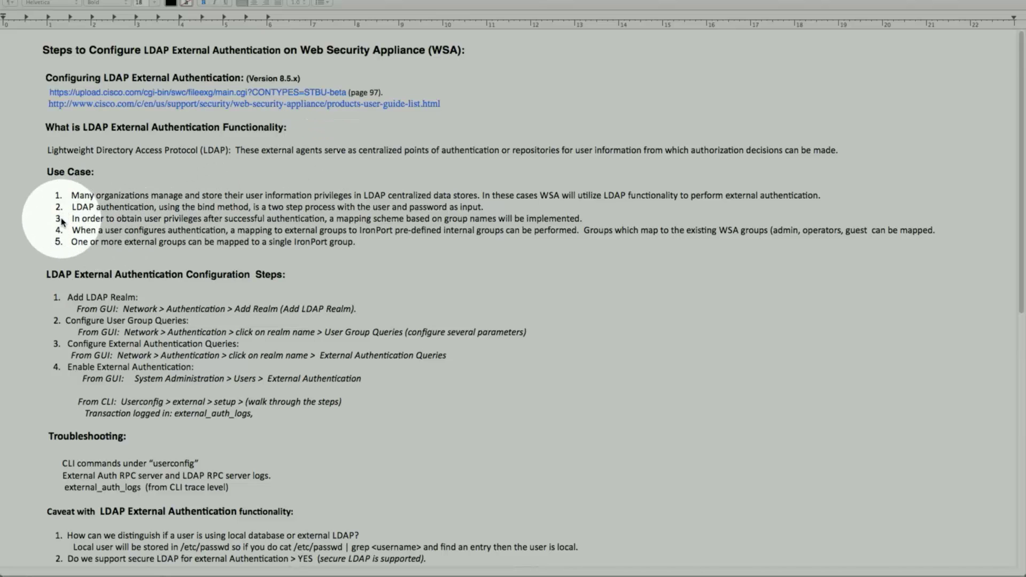
scroll(62, 221, "down", 5)
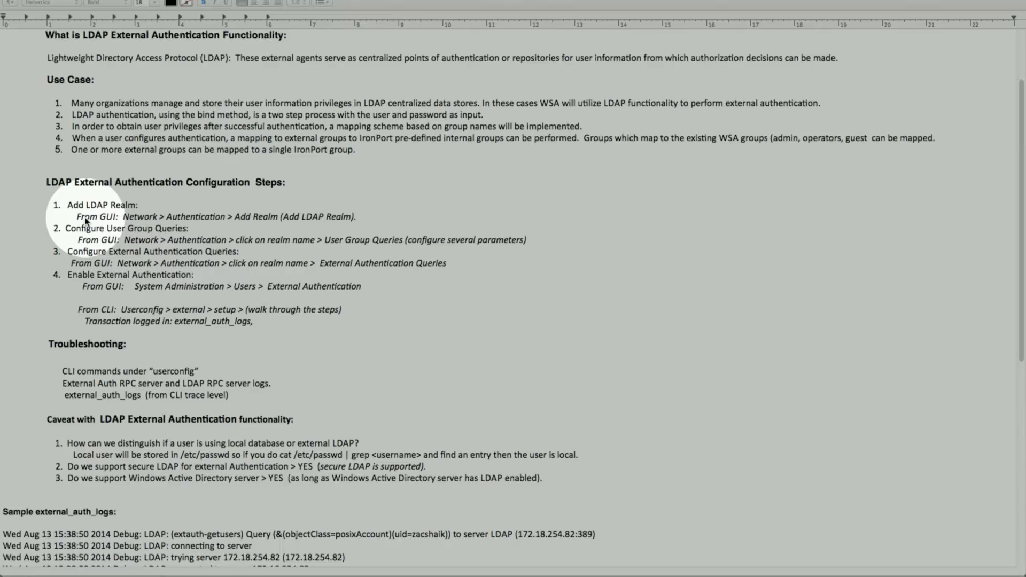
scroll(80, 304, "down", 7)
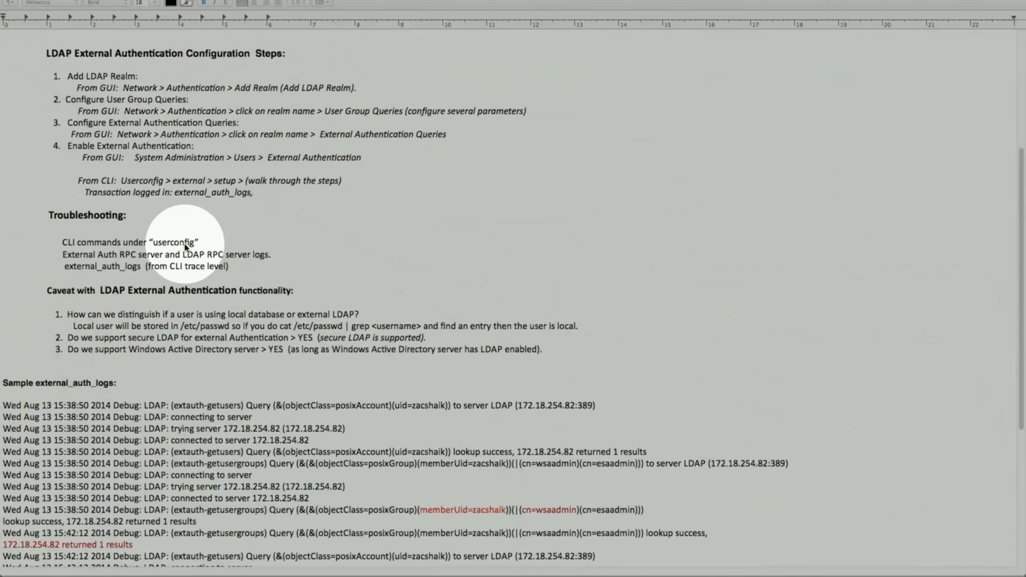
scroll(185, 246, "down", 5)
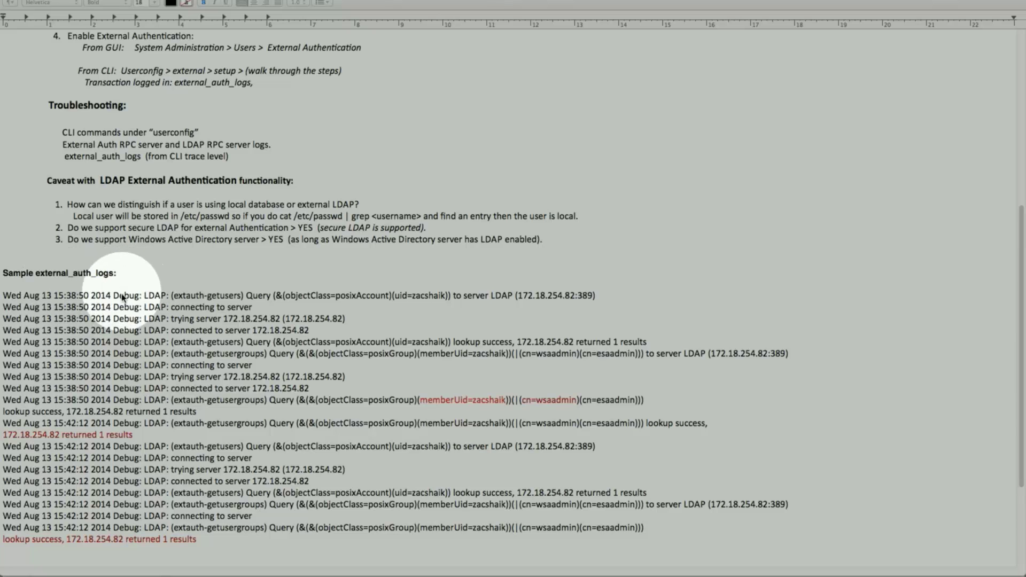
scroll(202, 445, "down", 5)
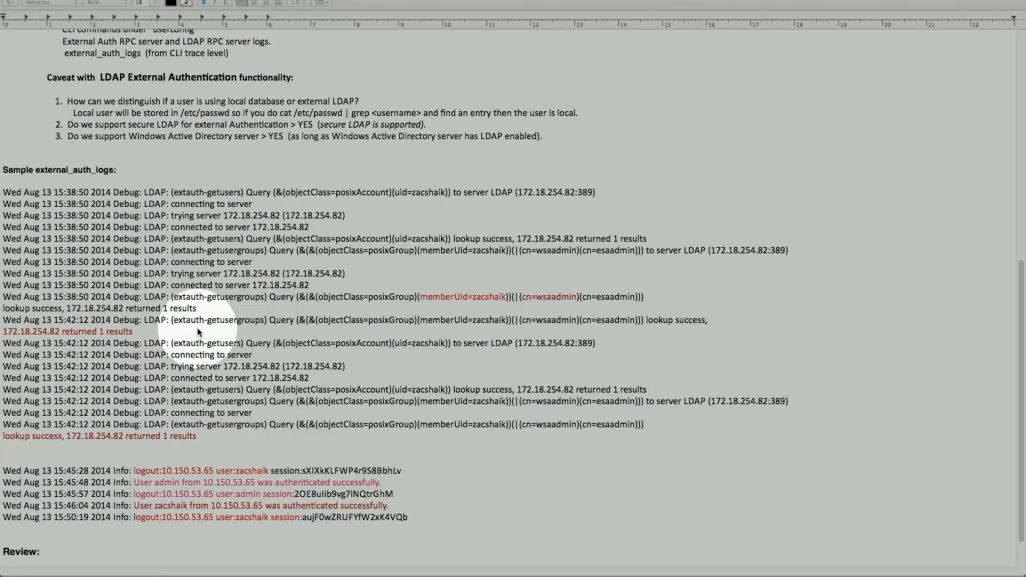
scroll(199, 330, "up", 10)
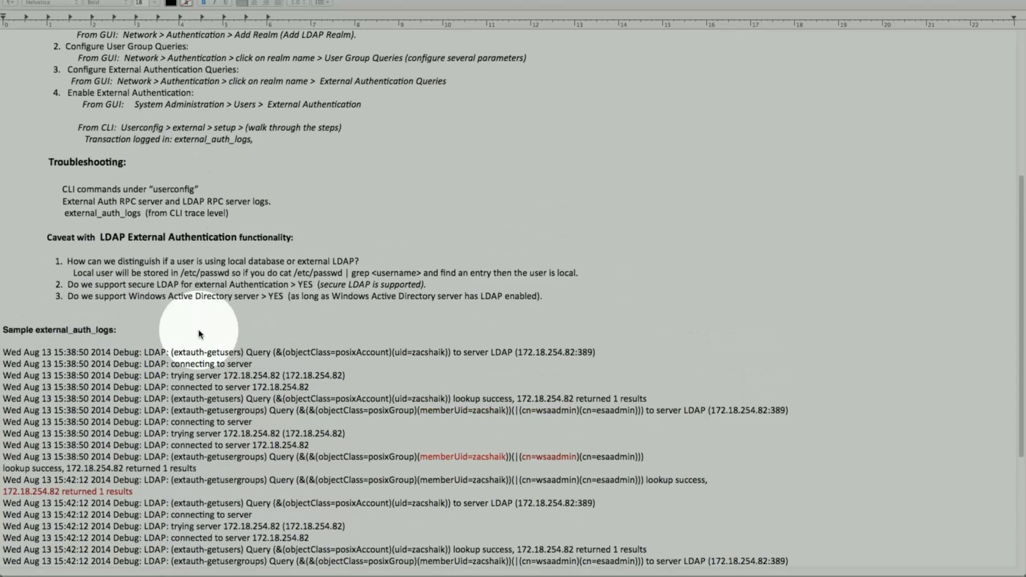